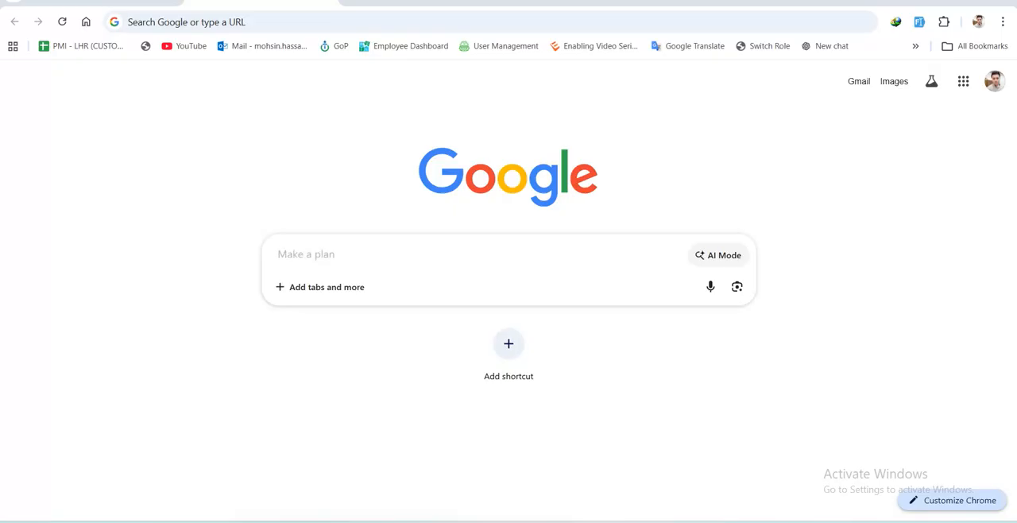
# Switch to the blank Excel workbook and enter the header "sr" in cell A1.
pyautogui.hotkey('alt', 'Tab')
pyautogui.hotkey('alt', 'Tab')
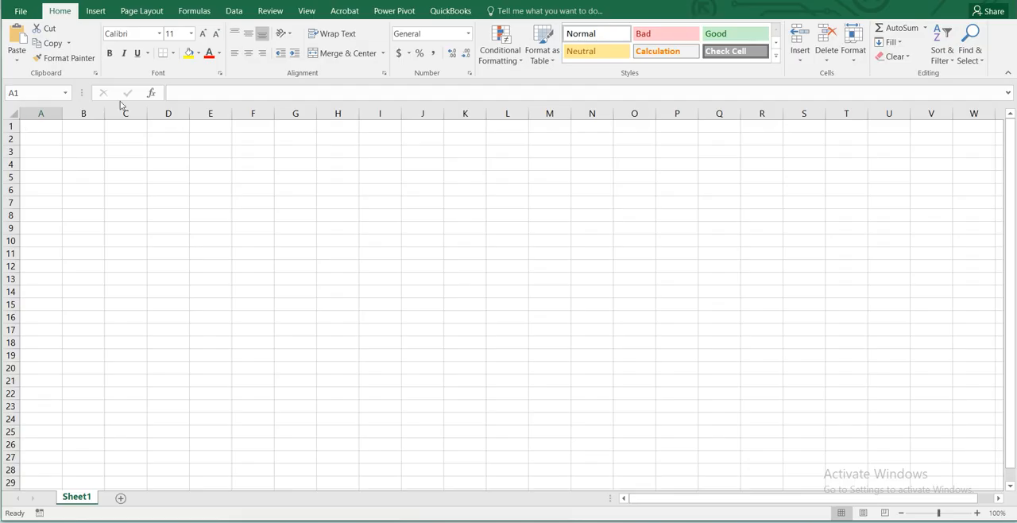
pyautogui.click(46, 129)
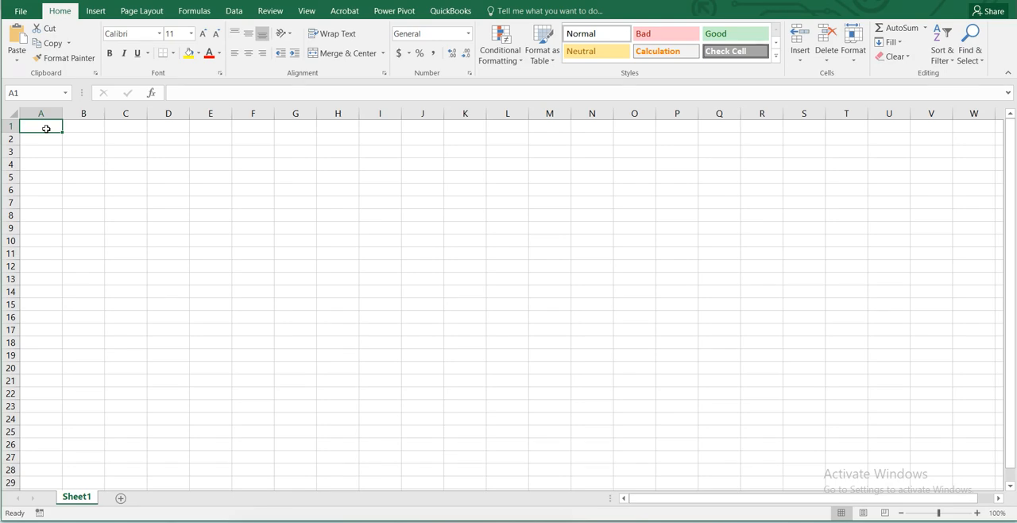
pyautogui.write('sr')
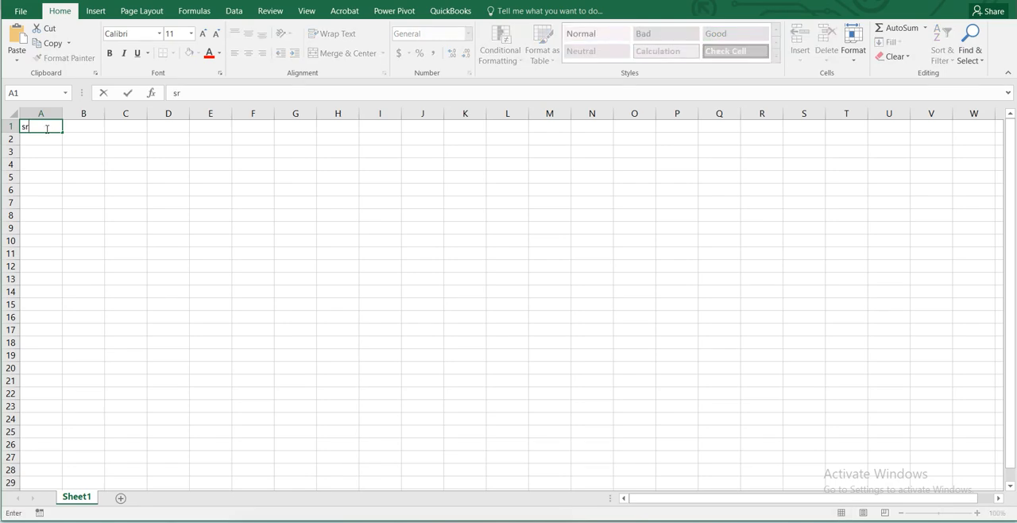
pyautogui.press('Tab')
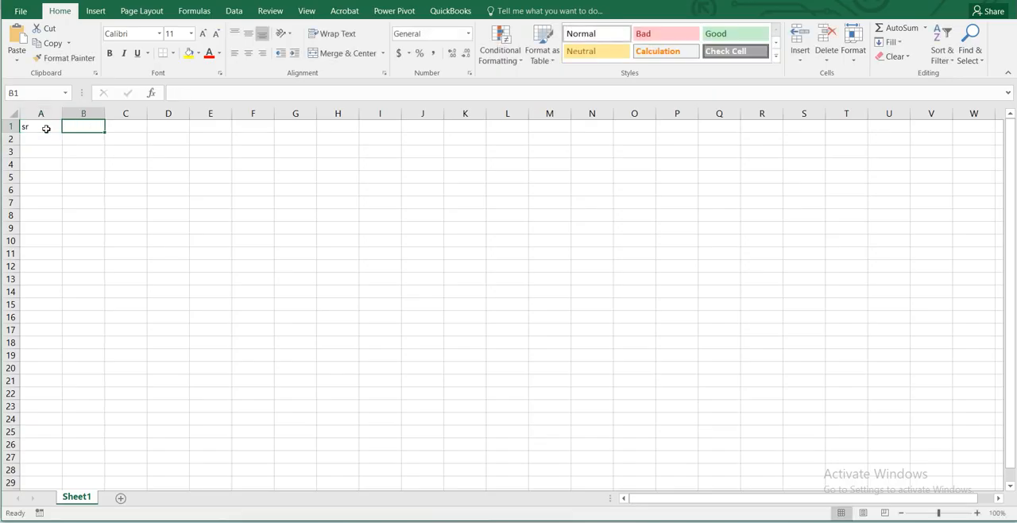
# Enter the header "emplyee name" in cell B1.
pyautogui.write('empl')
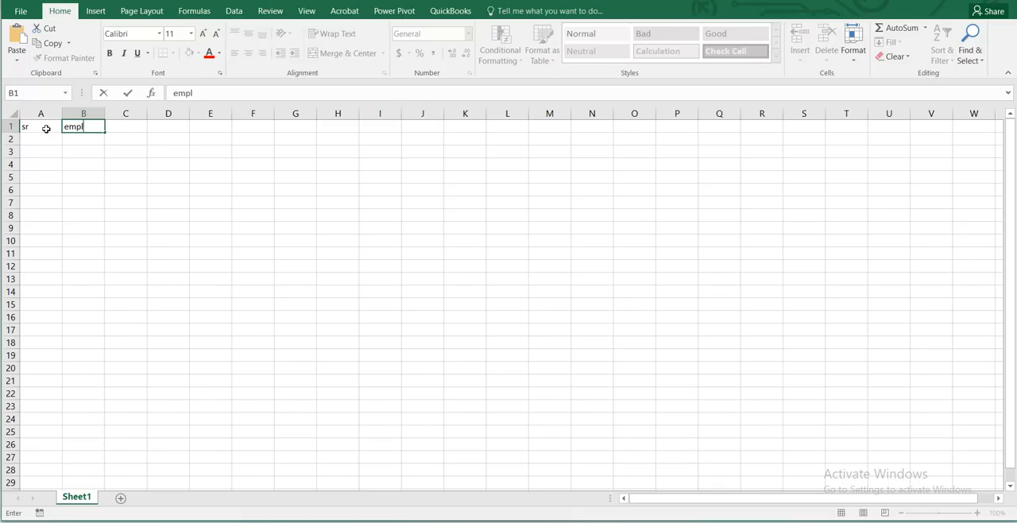
pyautogui.write('yee')
pyautogui.press('Tab')
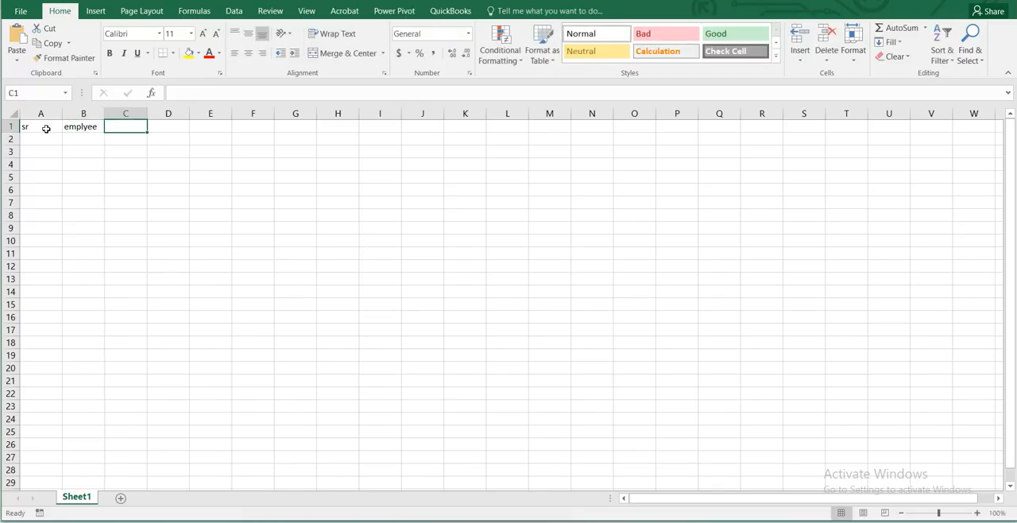
pyautogui.press('Left')
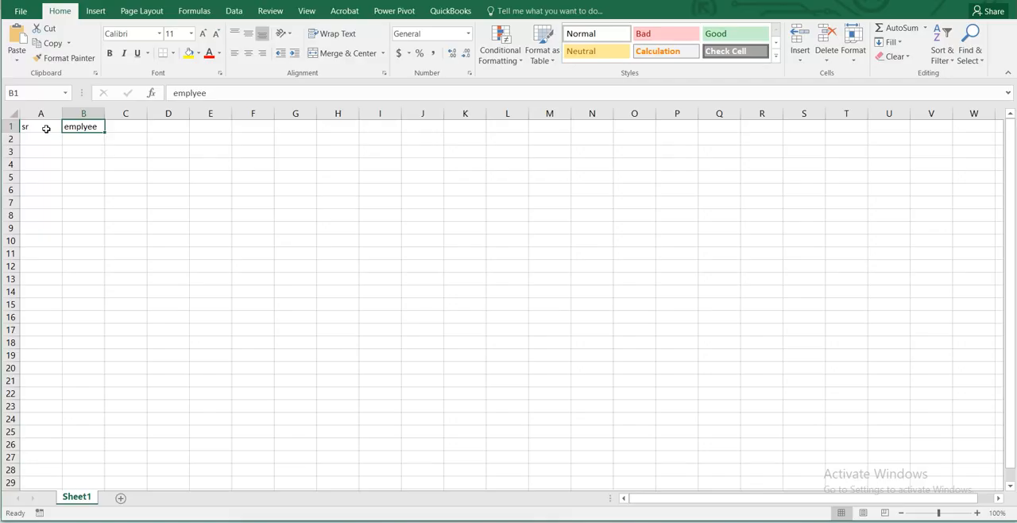
pyautogui.press('F2')
pyautogui.write('nqm3')
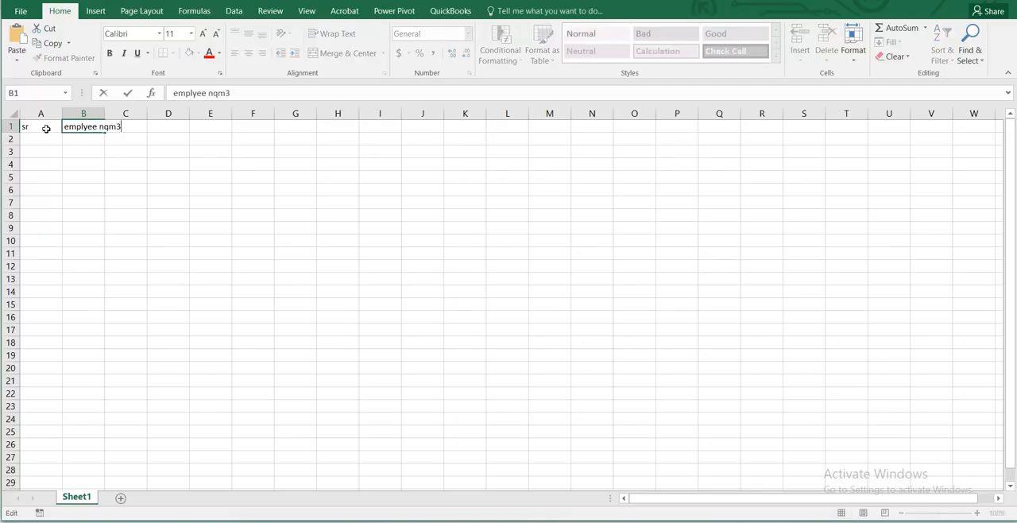
pyautogui.press('BackSpace')
pyautogui.press('BackSpace')
pyautogui.press('BackSpace')
pyautogui.write('q')
pyautogui.press('BackSpace')
pyautogui.write('ame')
pyautogui.press('Tab')
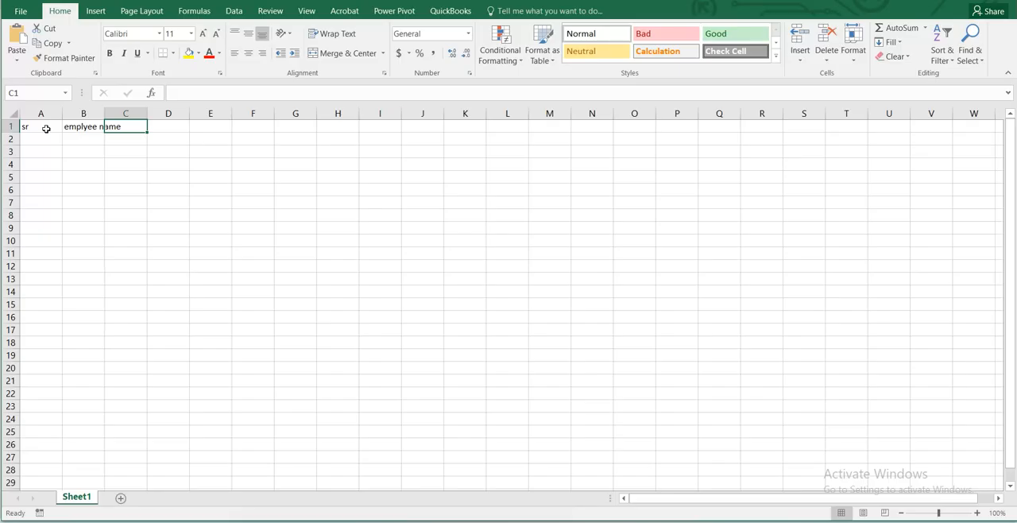
# Enter the header "task description" in cell C1.
pyautogui.write('t')
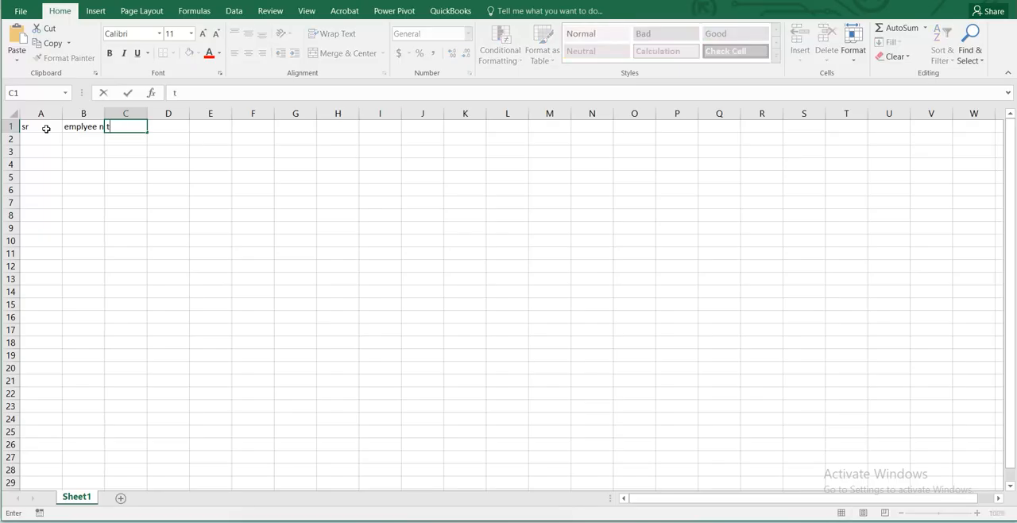
pyautogui.write('ask descripti')
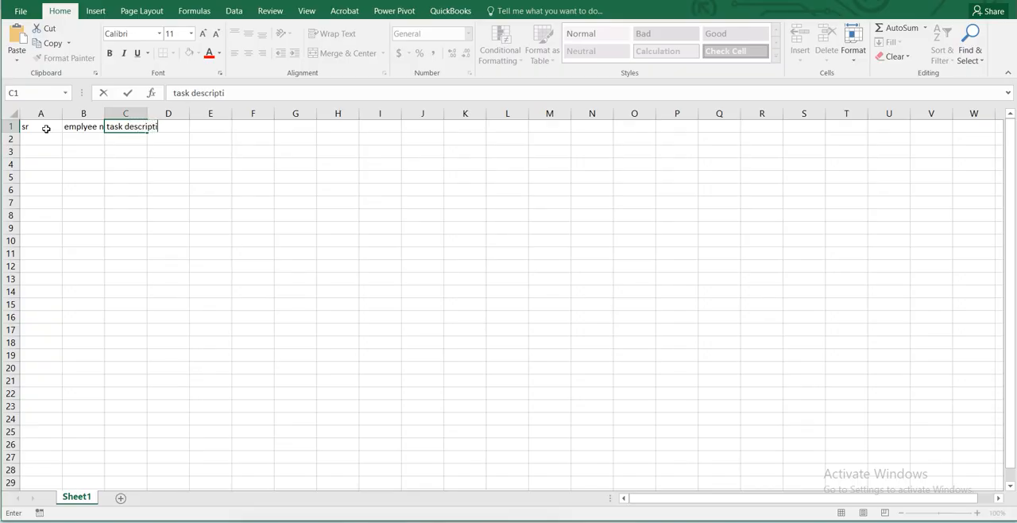
pyautogui.write('on')
pyautogui.press('Tab')
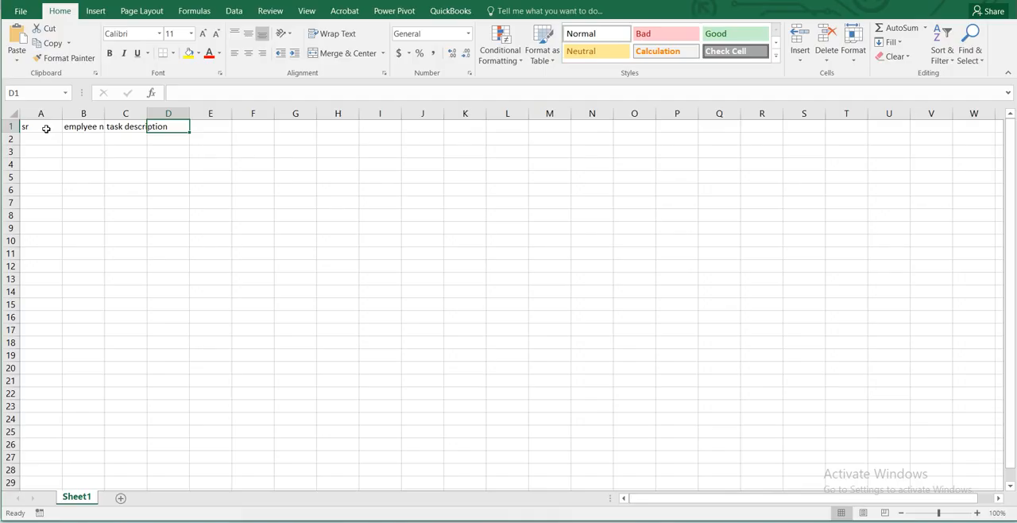
# Enter the header "task status" in cell D1.
pyautogui.write('tas')
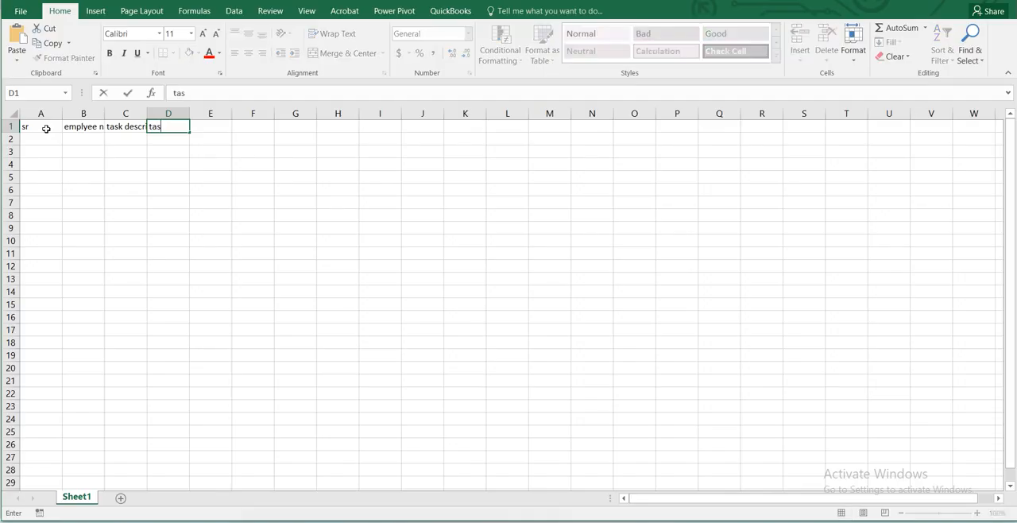
pyautogui.write('k status')
# AutoFit the column widths and the row height for the header cells A1:D1.
pyautogui.click(46, 129)
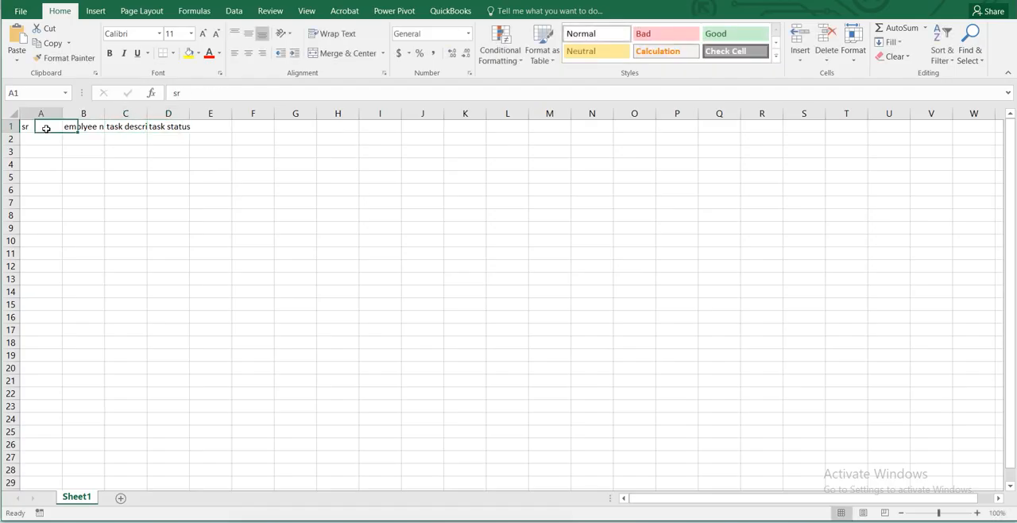
pyautogui.hotkey('shift', 'Right')
pyautogui.hotkey('shift', 'Right')
pyautogui.hotkey('shift', 'Right')
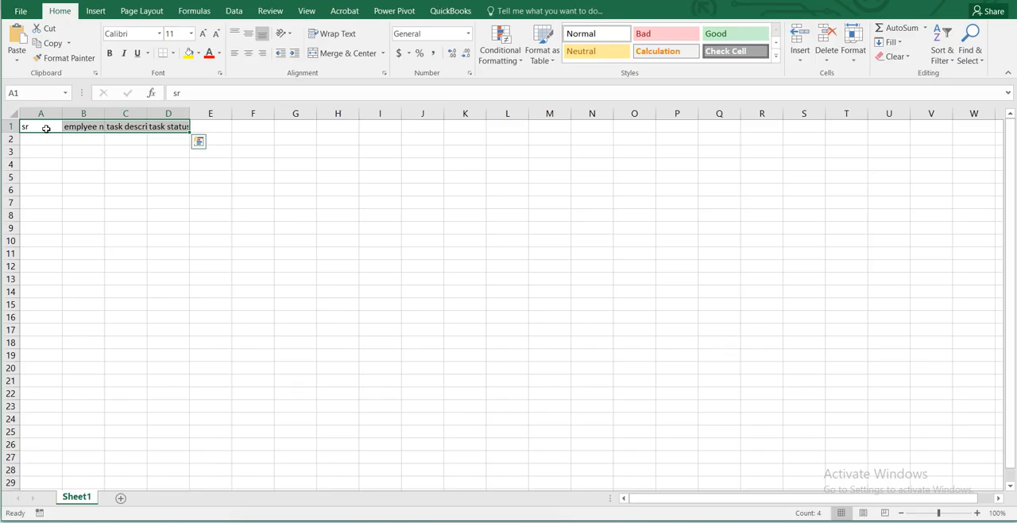
pyautogui.hotkey('alt', 'h')
pyautogui.press('o')
pyautogui.press('i')
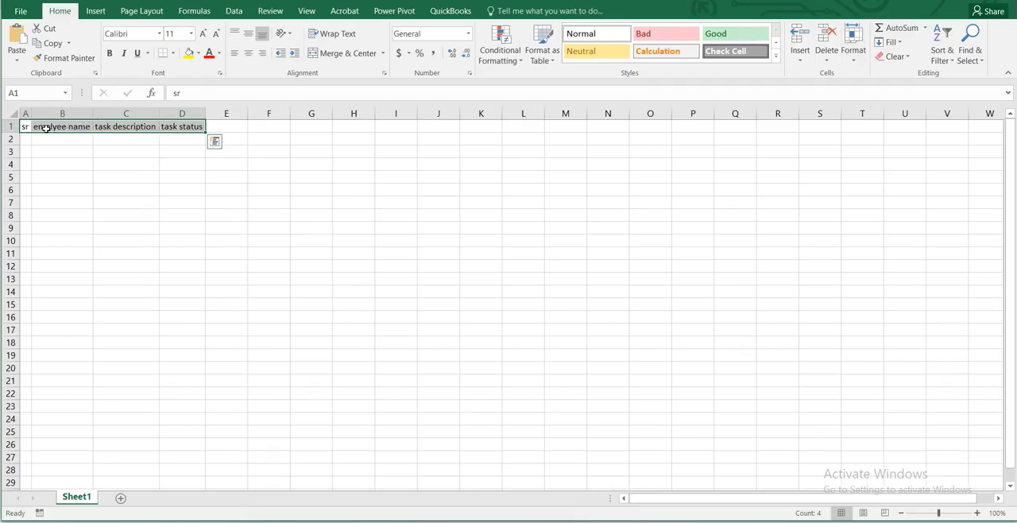
pyautogui.hotkey('alt', 'h')
pyautogui.press('o')
pyautogui.press('a')
pyautogui.press('Down')
pyautogui.press('Up')
pyautogui.press('Right')
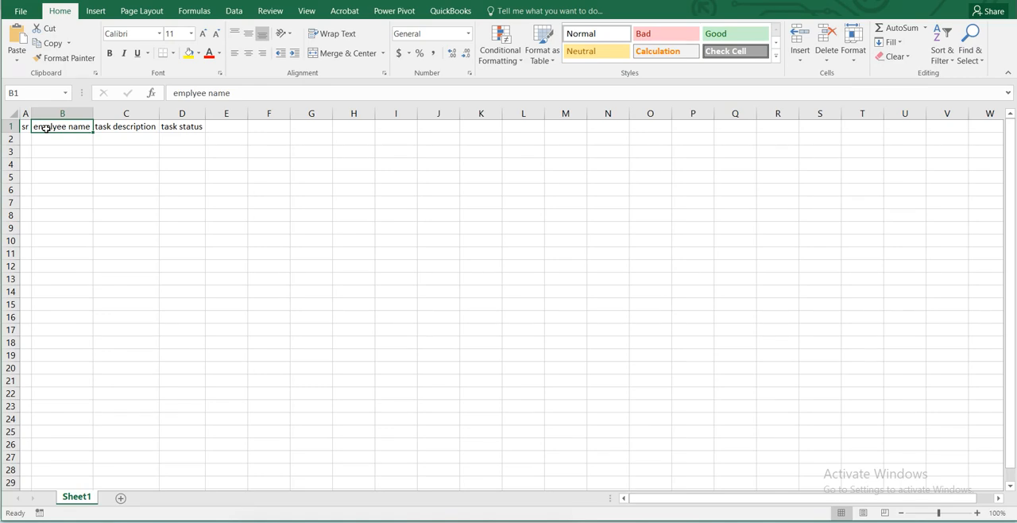
pyautogui.press('Left')
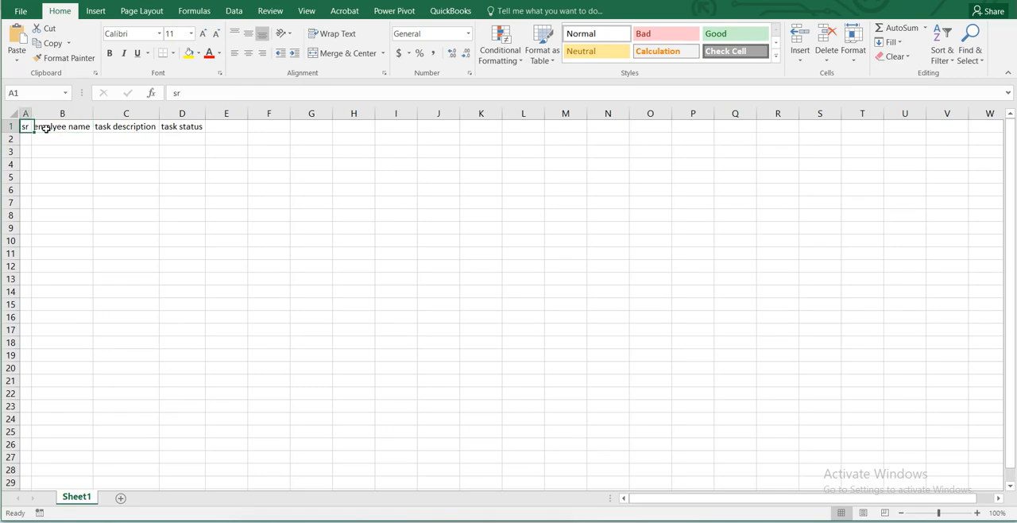
pyautogui.press('Right')
pyautogui.press('Left')
pyautogui.press('Right')
pyautogui.press('Right')
pyautogui.press('Left')
pyautogui.press('Right')
pyautogui.press('Left')
pyautogui.press('Left')
pyautogui.press('Right')
pyautogui.press('Left')
# Enter the serial numbers 1, 2 and 3 in cells A2 to A4 under the sr header.
pyautogui.press('Down')
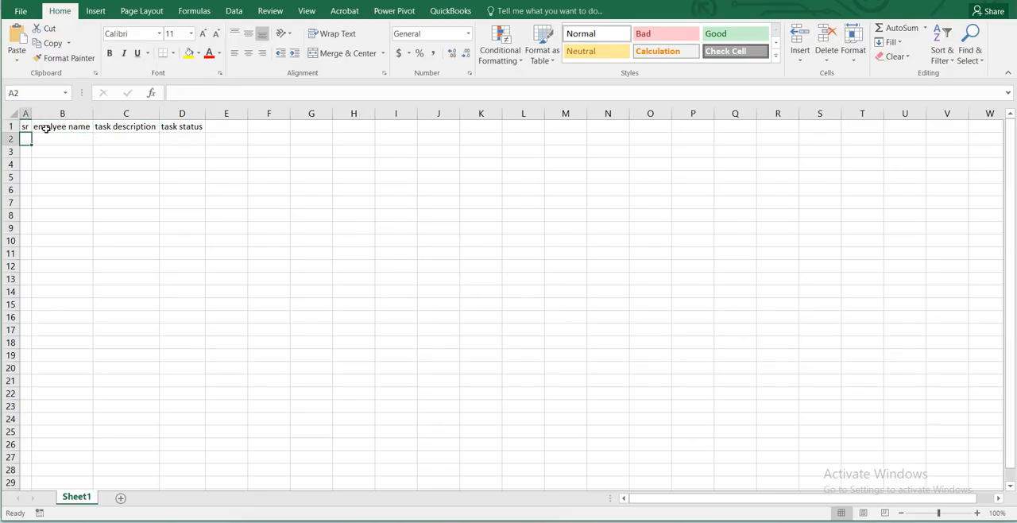
pyautogui.write('1')
pyautogui.press('Return')
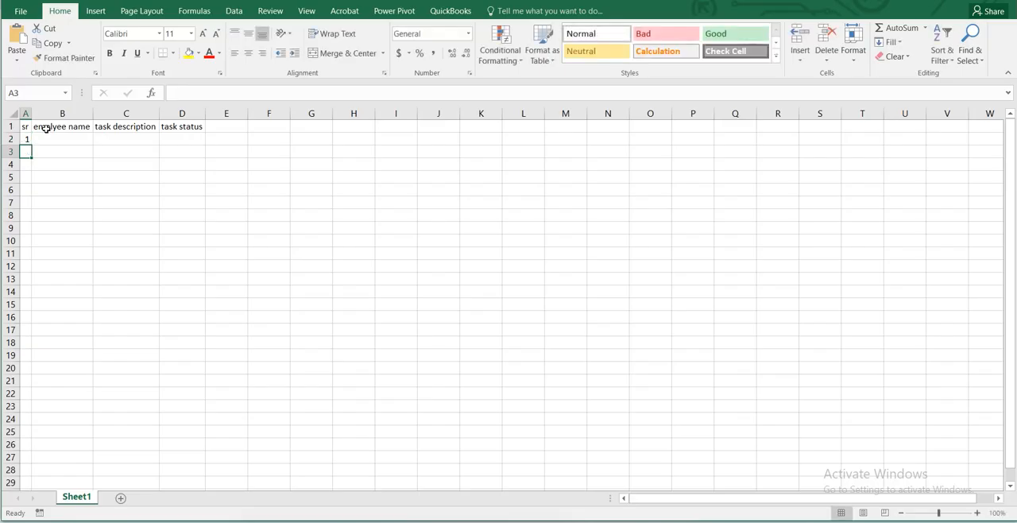
pyautogui.write('2')
pyautogui.press('Return')
pyautogui.write('3')
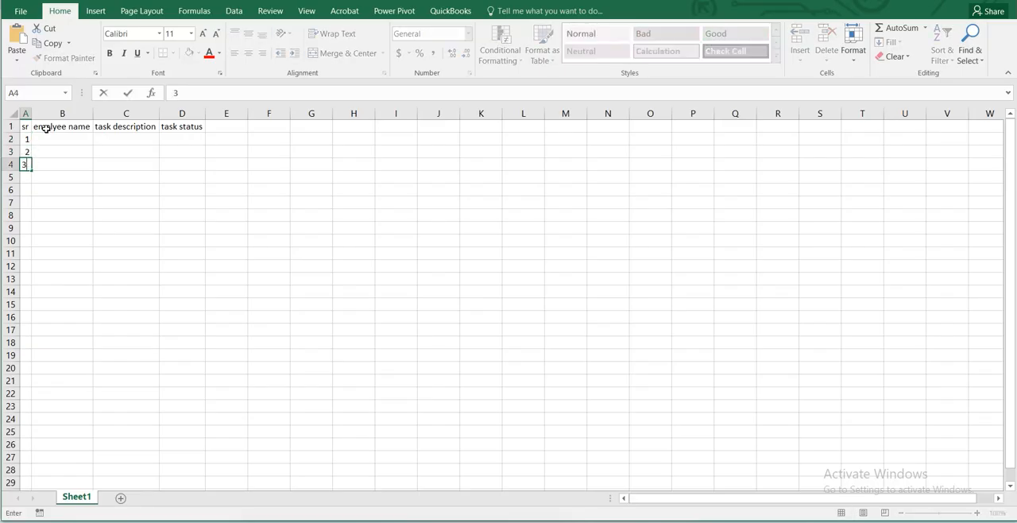
pyautogui.press('Return')
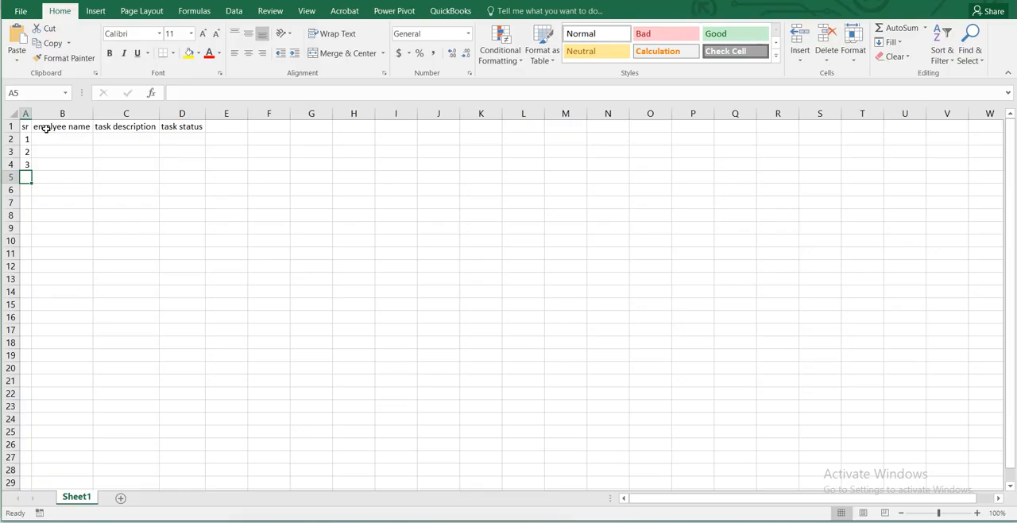
# Continue the serial numbers with 4 in cell A5 and 5 in cell A6.
pyautogui.press('Down')
pyautogui.press('Down')
pyautogui.press('Up')
pyautogui.press('Up')
pyautogui.press('Up')
pyautogui.press('Down')
pyautogui.write('4')
pyautogui.press('Return')
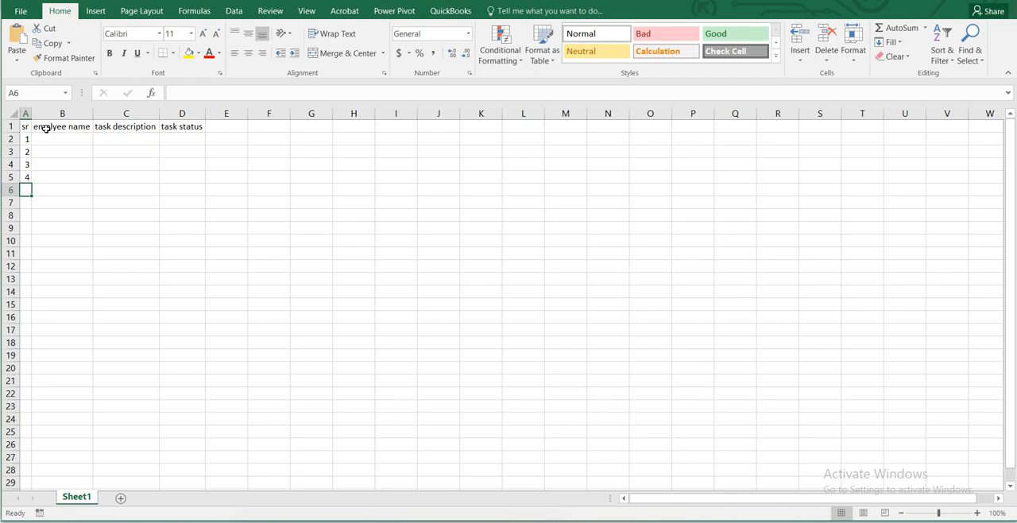
pyautogui.write('5')
pyautogui.press('Return')
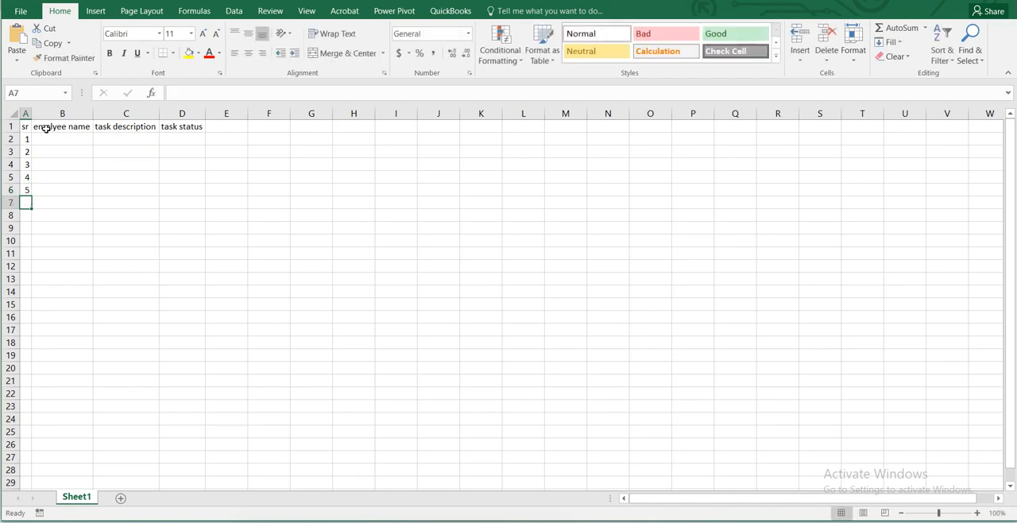
# Extend the serial number series from A2:A6 down to cell A11, ending at 10.
pyautogui.press('Up')
pyautogui.press('Up')
pyautogui.press('Up')
pyautogui.press('Up')
pyautogui.press('Up')
pyautogui.hotkey('shift', 'Down')
pyautogui.hotkey('shift', 'Down')
pyautogui.hotkey('shift', 'Down')
pyautogui.hotkey('shift', 'Down')
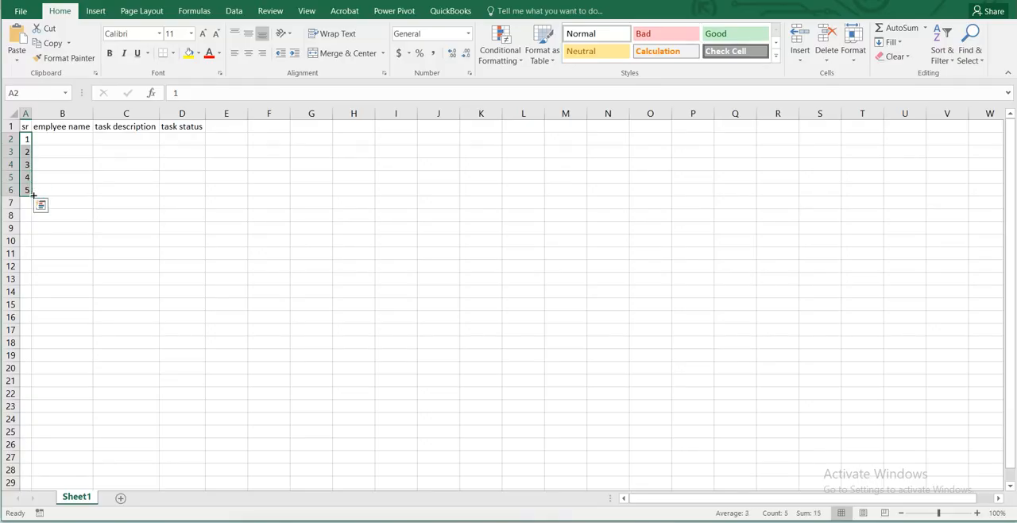
pyautogui.moveTo(31, 196); pyautogui.dragTo(38, 267)
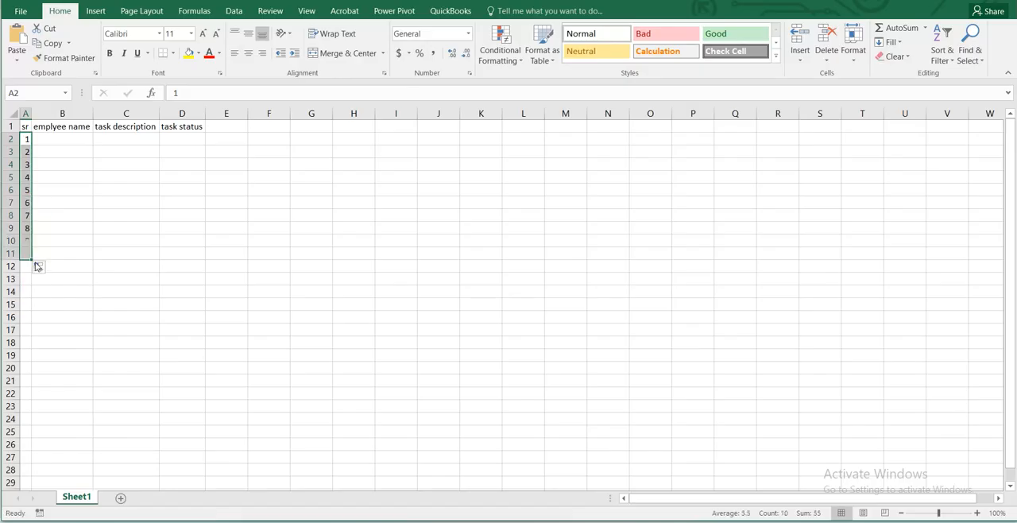
# Enter "test 1" in cell B2 and fill the series down to "test 10" in cell B11.
pyautogui.click(63, 141)
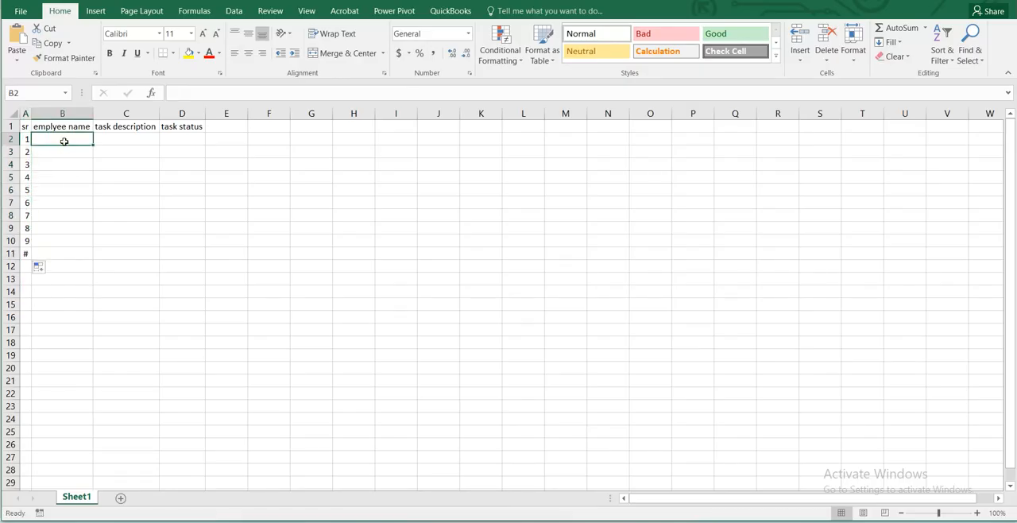
pyautogui.write('test')
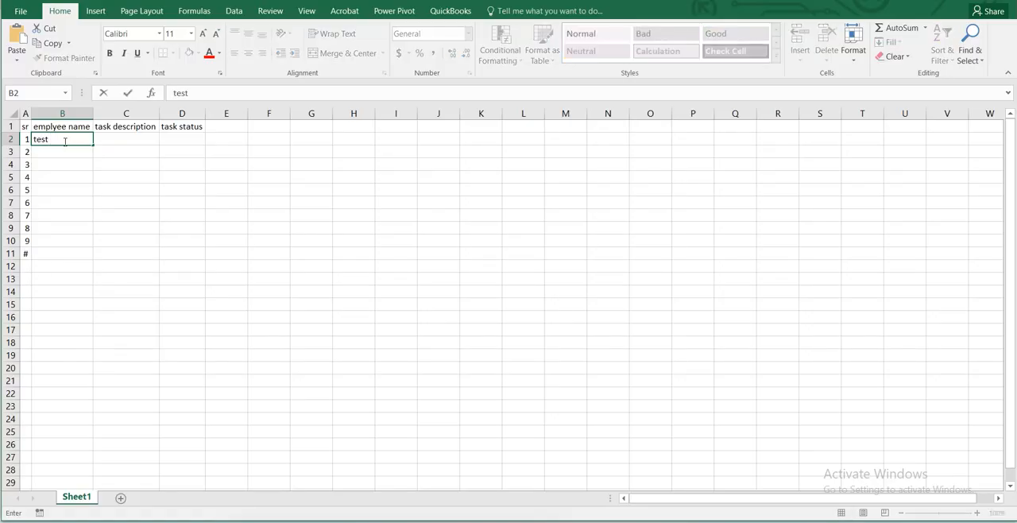
pyautogui.write('1')
pyautogui.press('Return')
pyautogui.click(64, 140)
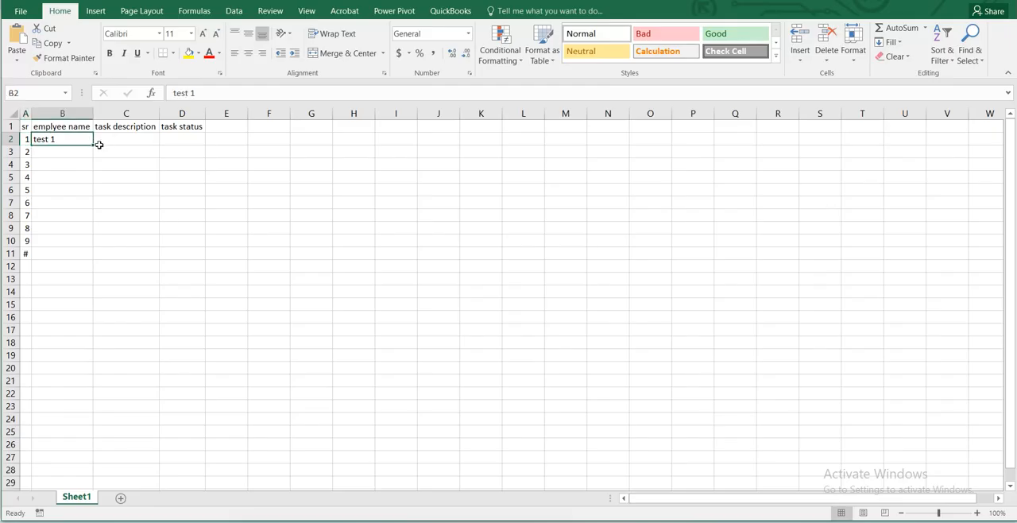
pyautogui.moveTo(94, 146); pyautogui.dragTo(83, 258)
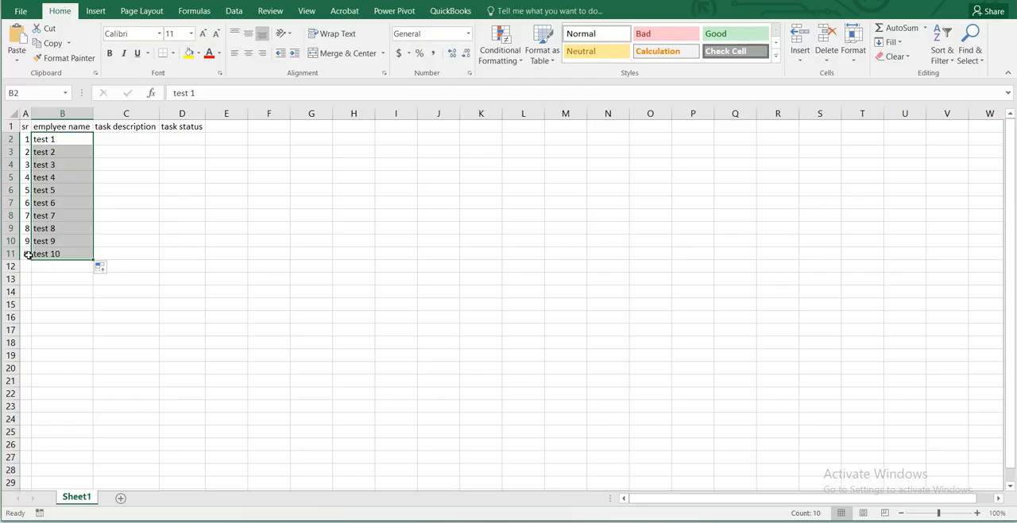
# AutoFit the width of column A to its serial numbers.
pyautogui.click(22, 112)
pyautogui.hotkey('alt', 'h')
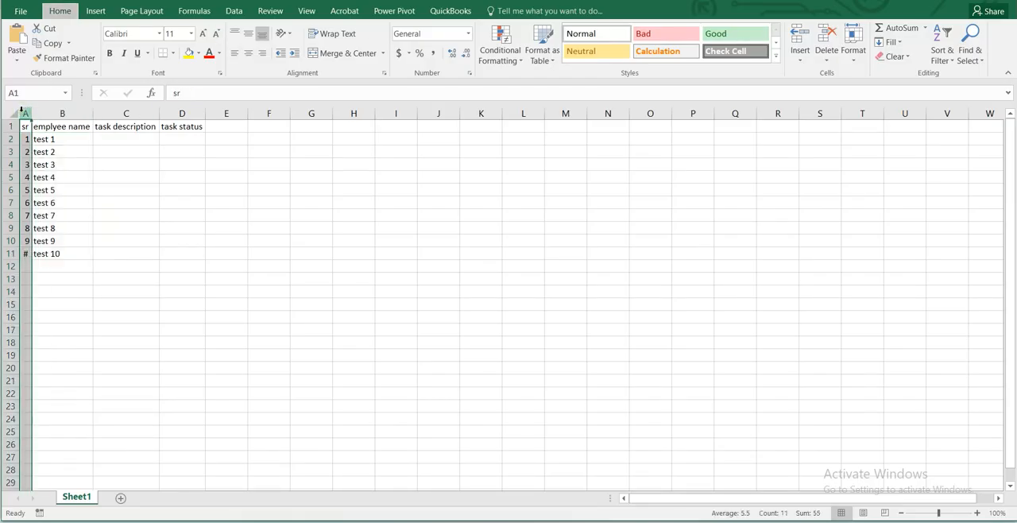
pyautogui.press('o')
pyautogui.press('i')
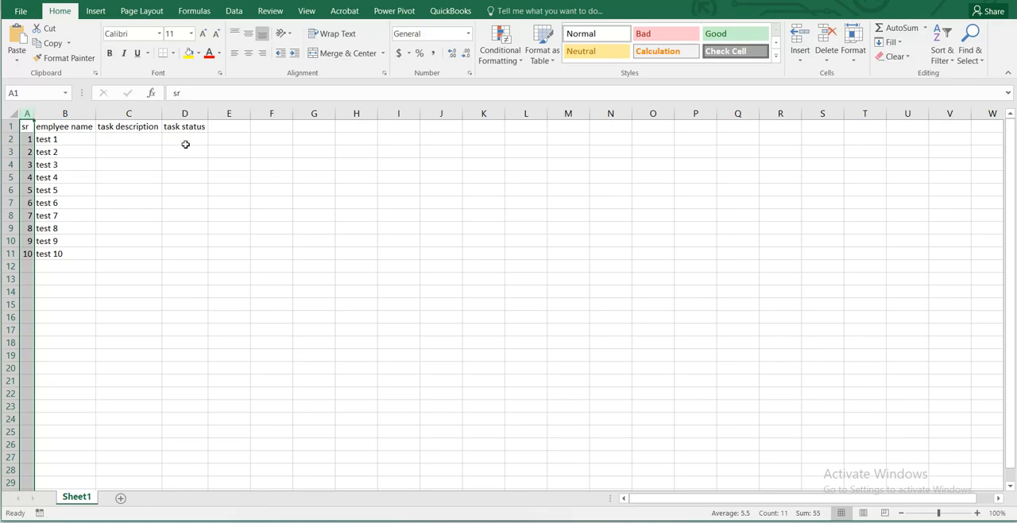
# Enter "DEO" as the first task description in cell C2.
pyautogui.click(123, 136)
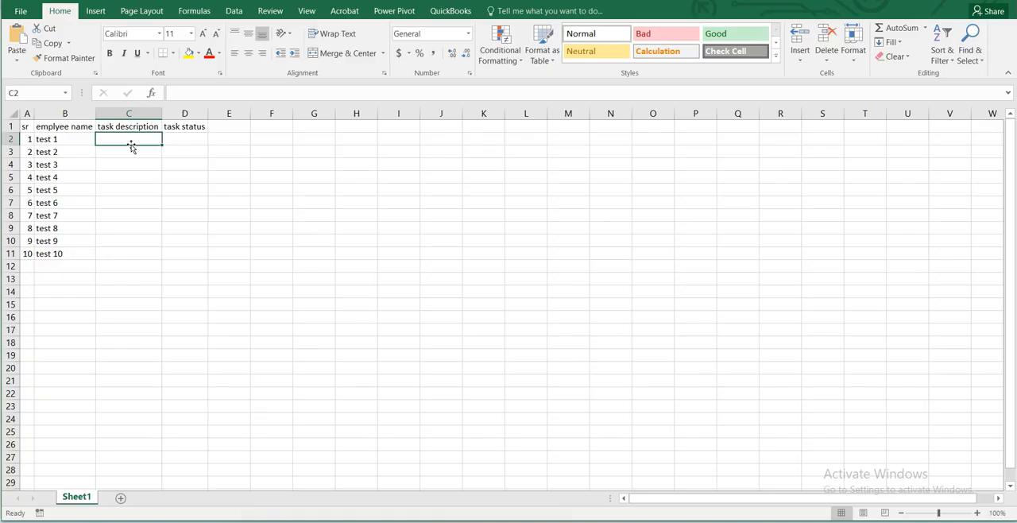
pyautogui.write('wo')
pyautogui.press('BackSpace')
pyautogui.press('BackSpace')
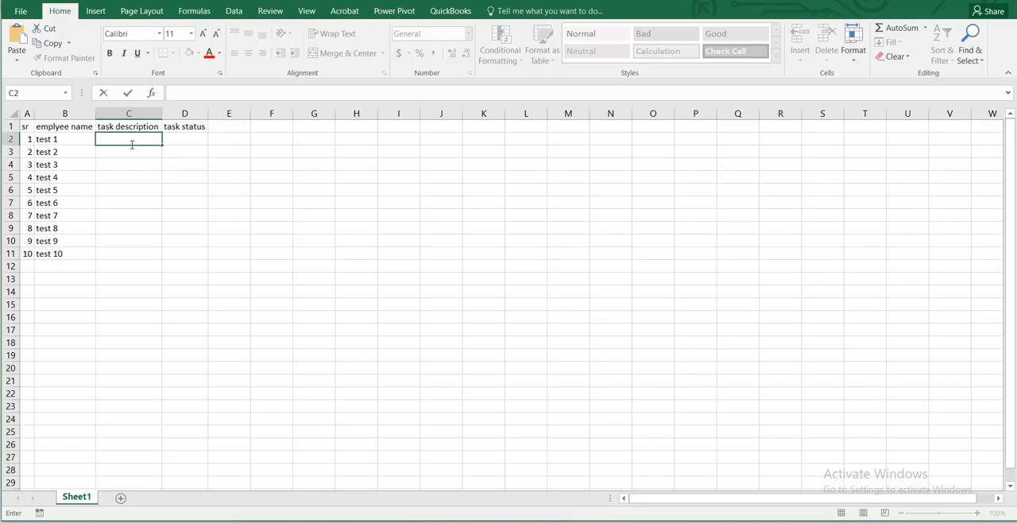
pyautogui.write('DEO')
pyautogui.press('Return')
pyautogui.press('BackSpace')
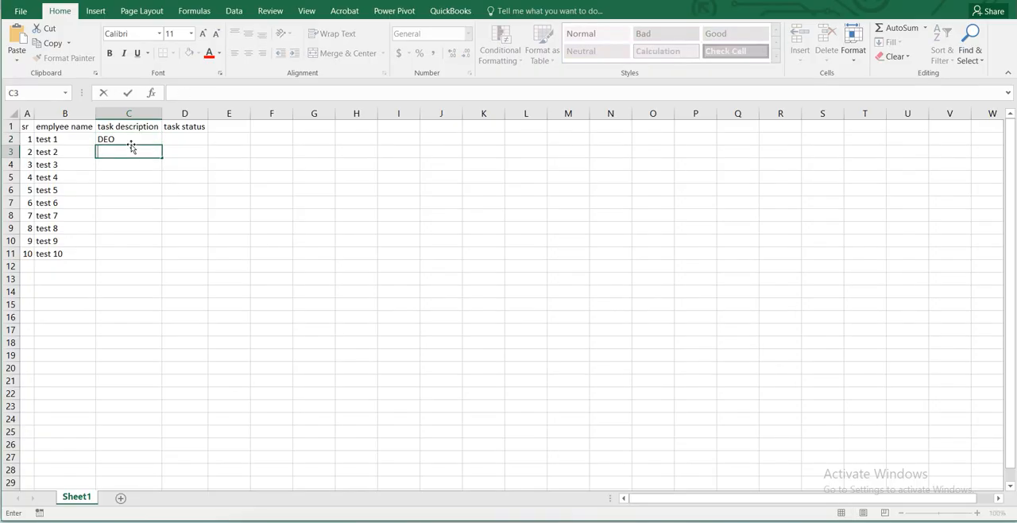
# Replace the task description in cell C2 with "data entry".
pyautogui.press('Up')
pyautogui.write('d')
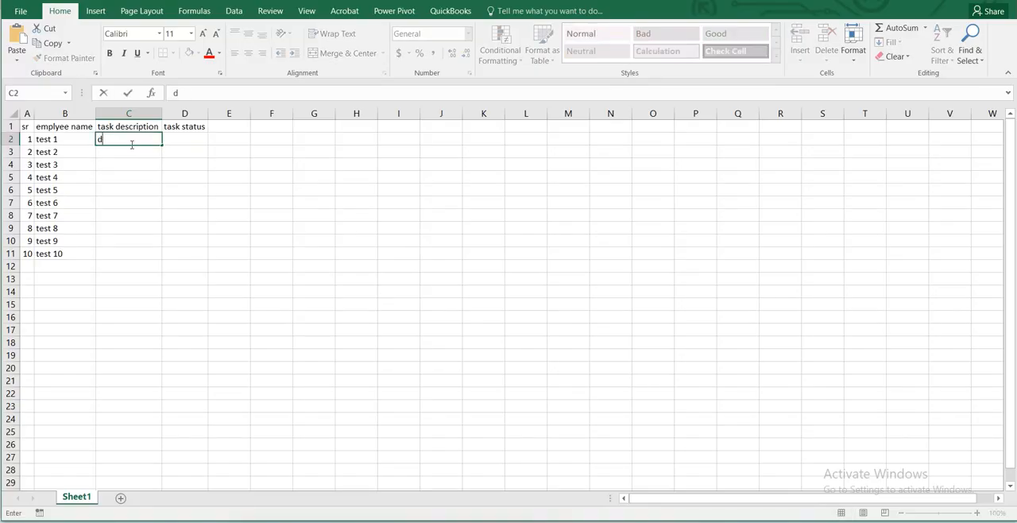
pyautogui.write('ata entry')
pyautogui.hotkey('ctrl', 'Return')
pyautogui.press('Down')
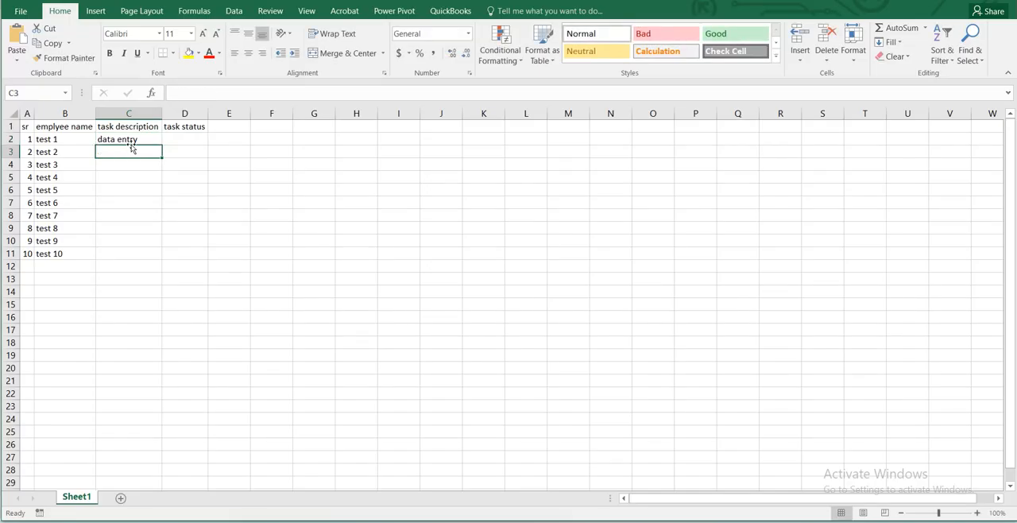
# Enter "Prepare handcraft" as the second task description in cell C3.
pyautogui.write('prepa')
pyautogui.press('BackSpace')
pyautogui.press('BackSpace')
pyautogui.press('BackSpace')
pyautogui.press('BackSpace')
pyautogui.press('BackSpace')
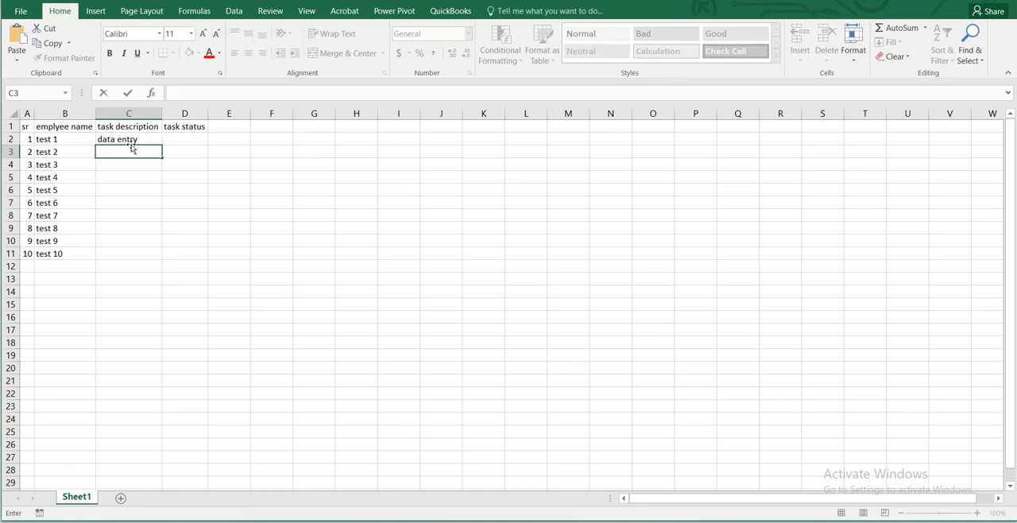
pyautogui.write('Prepare handif')
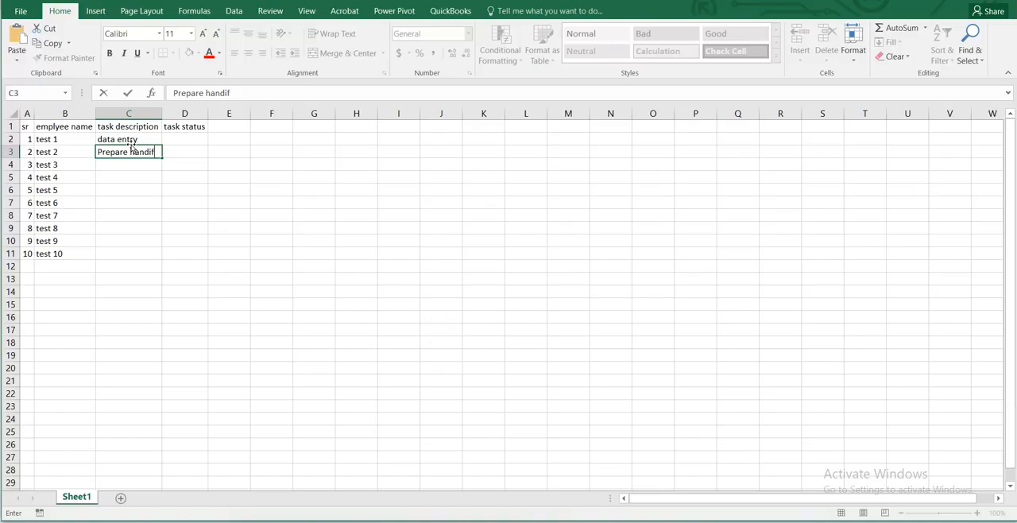
pyautogui.press('BackSpace')
pyautogui.press('BackSpace')
pyautogui.write('craft')
pyautogui.press('Return')
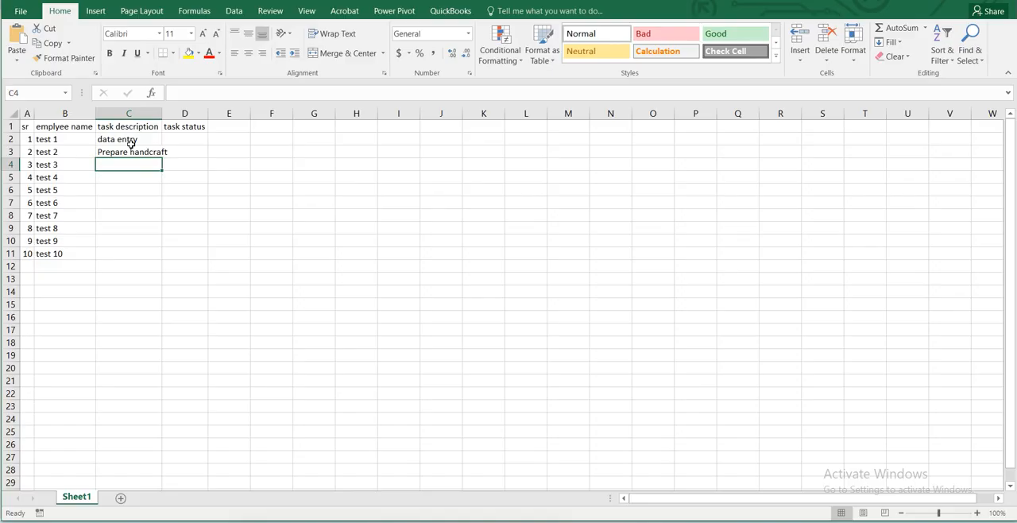
# Enter "Letter writing" as the third task description in cell C4.
pyautogui.click(133, 148)
pyautogui.press('Down')
pyautogui.write('Lette')
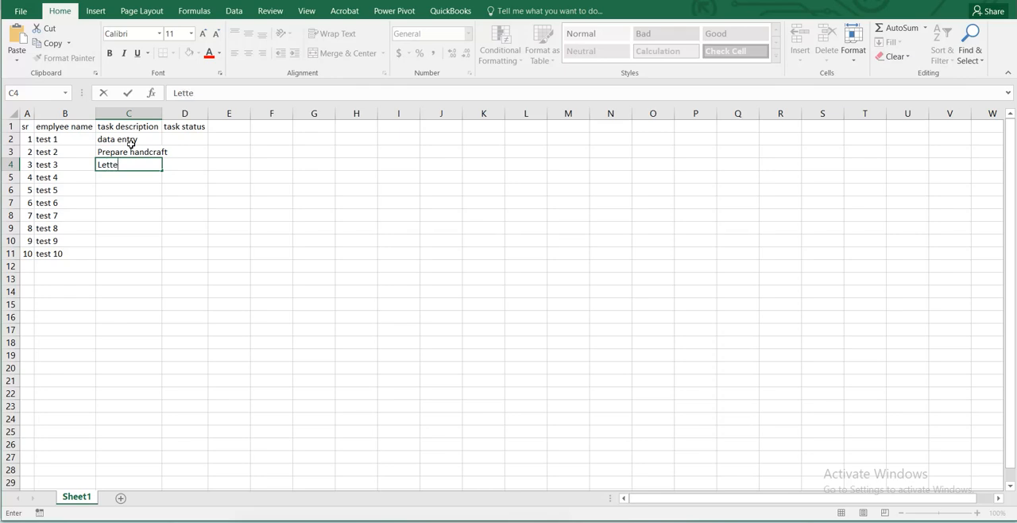
pyautogui.write('r writing')
pyautogui.press('Return')
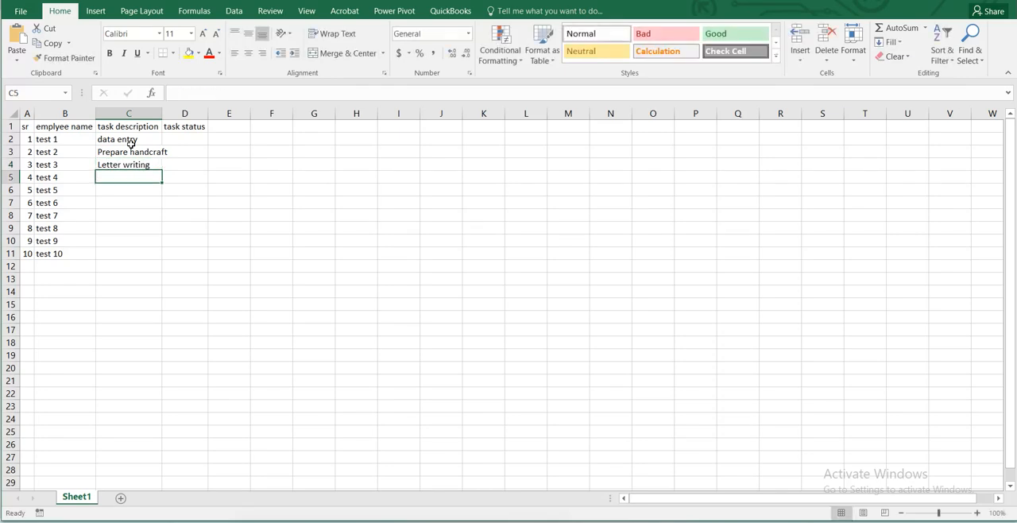
# Copy the three task descriptions in C2:C4 into cells C5:C7.
pyautogui.press('Up')
pyautogui.press('Up')
pyautogui.press('Up')
pyautogui.hotkey('shift', 'Down')
pyautogui.hotkey('shift', 'Down')
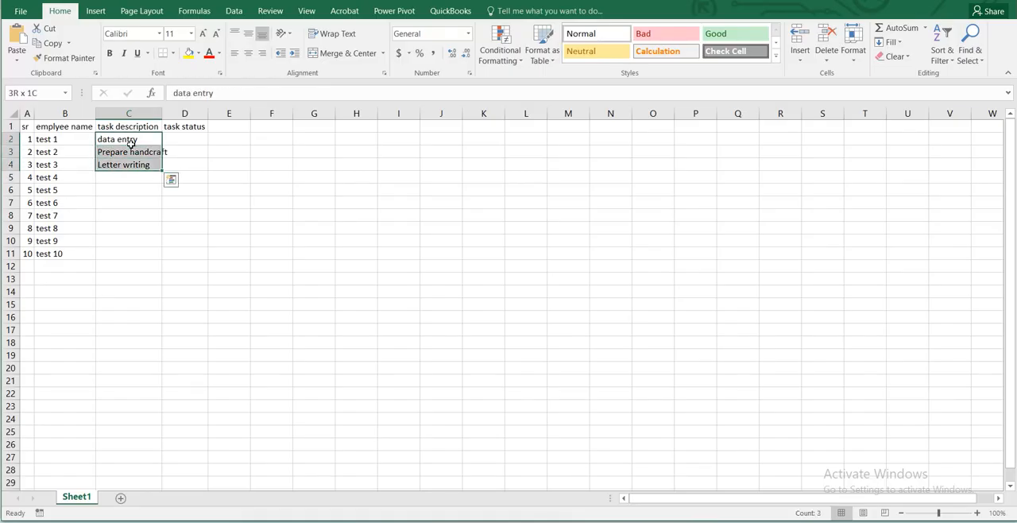
pyautogui.hotkey('ctrl', 'c')
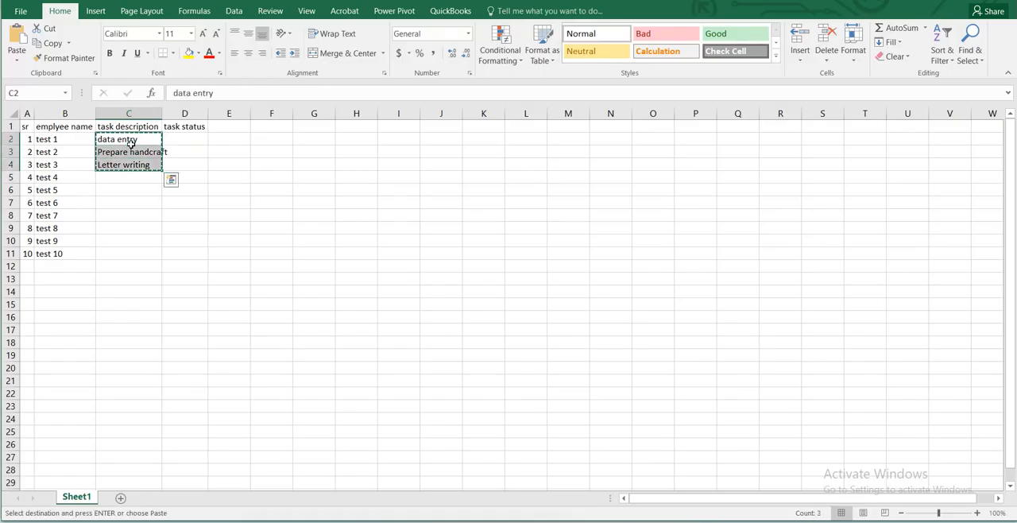
pyautogui.press('Down')
pyautogui.press('Down')
pyautogui.press('Down')
pyautogui.press('Down')
pyautogui.press('Up')
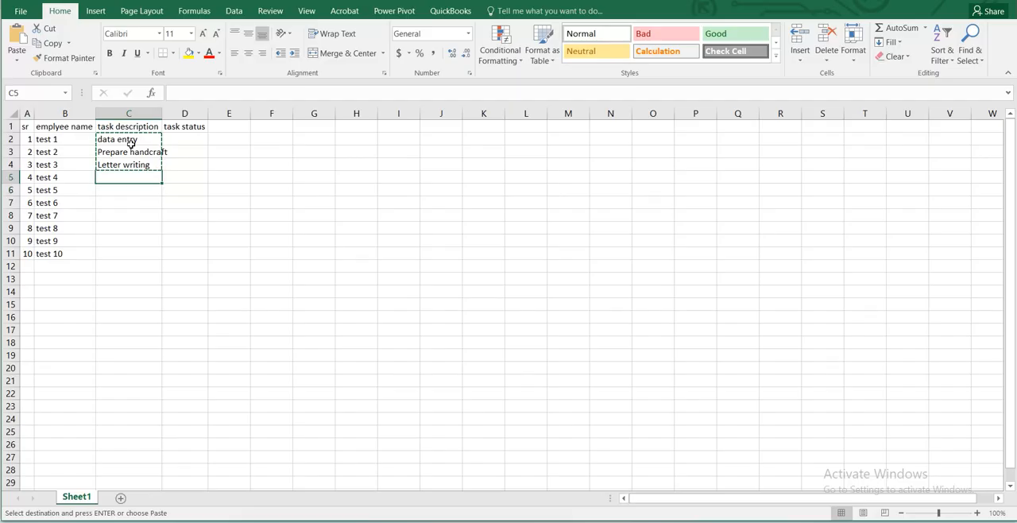
pyautogui.hotkey('ctrl', 'v')
pyautogui.press('Down')
pyautogui.press('Down')
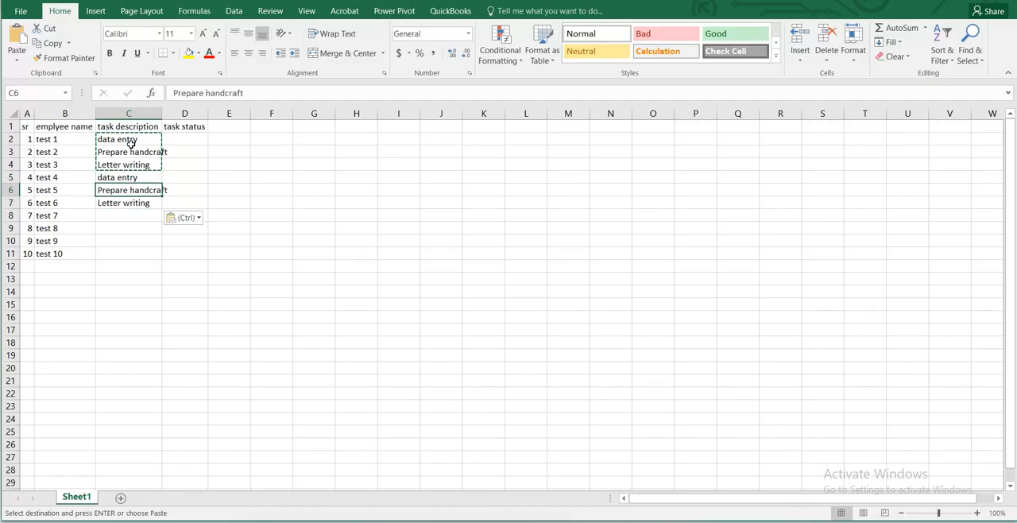
# Copy the "data entry" and "Prepare handcraft" descriptions from C5:C6 into cells C8:C9.
pyautogui.press('Up')
pyautogui.press('Up')
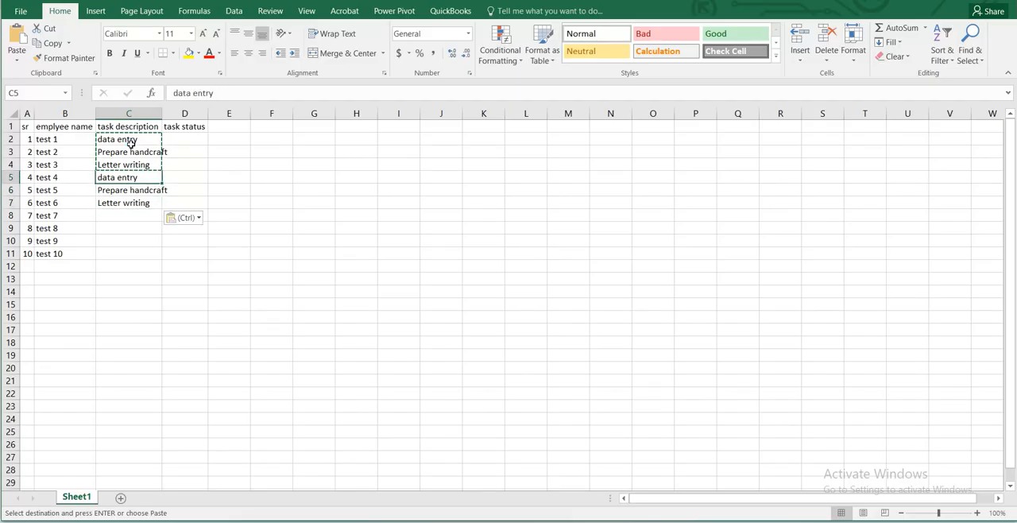
pyautogui.hotkey('shift', 'Down')
pyautogui.hotkey('ctrl', 'c')
pyautogui.press('Down')
pyautogui.press('Down')
pyautogui.press('Down')
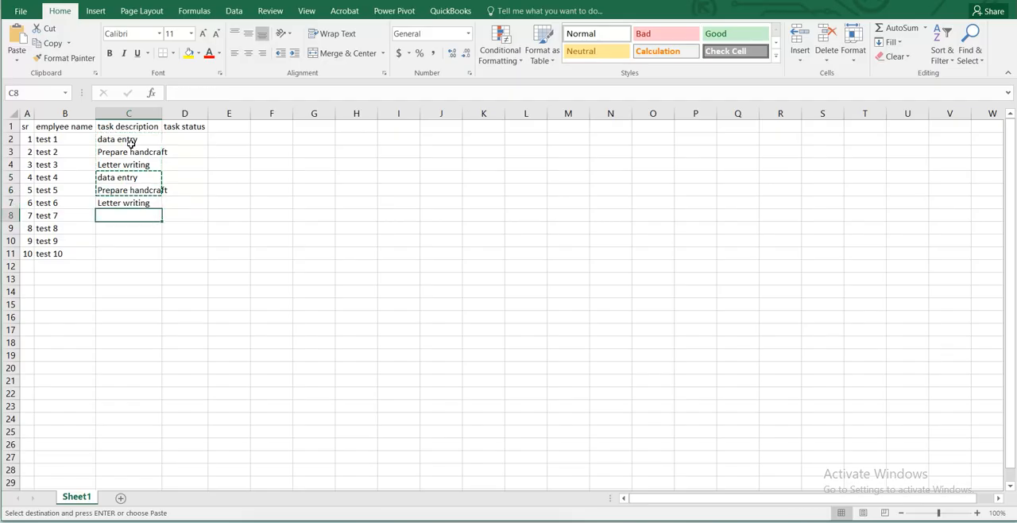
pyautogui.hotkey('ctrl', 'v')
pyautogui.press('Down')
pyautogui.press('Down')
pyautogui.press('Down')
# Copy the "data entry" description from cell C8 into cells C10 and C11.
pyautogui.press('Up')
pyautogui.press('Up')
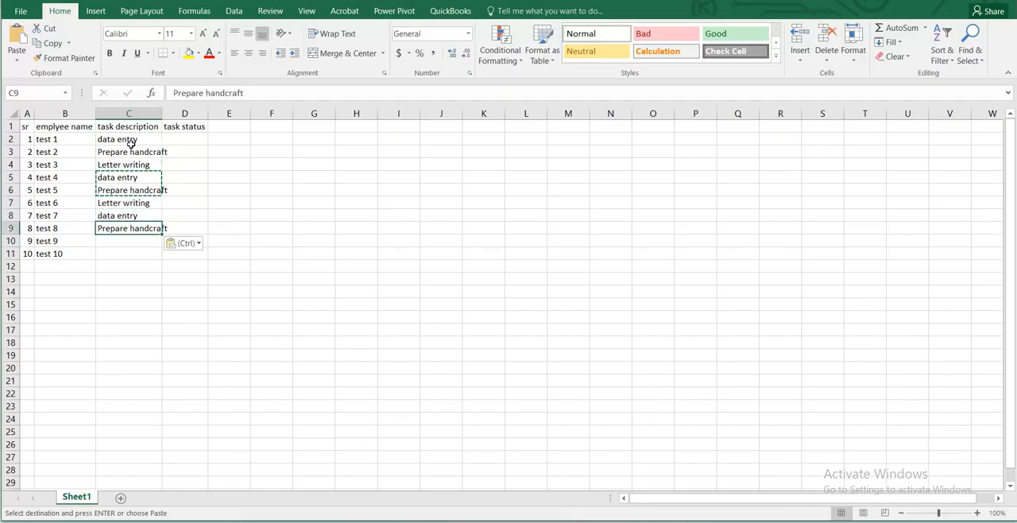
pyautogui.press('Up')
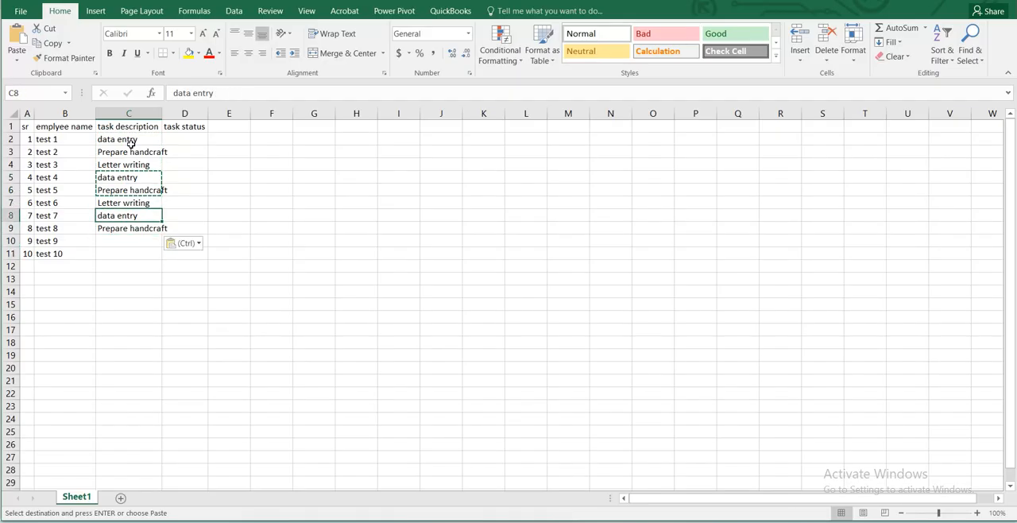
pyautogui.hotkey('ctrl', 'c')
pyautogui.press('Down')
pyautogui.press('Down')
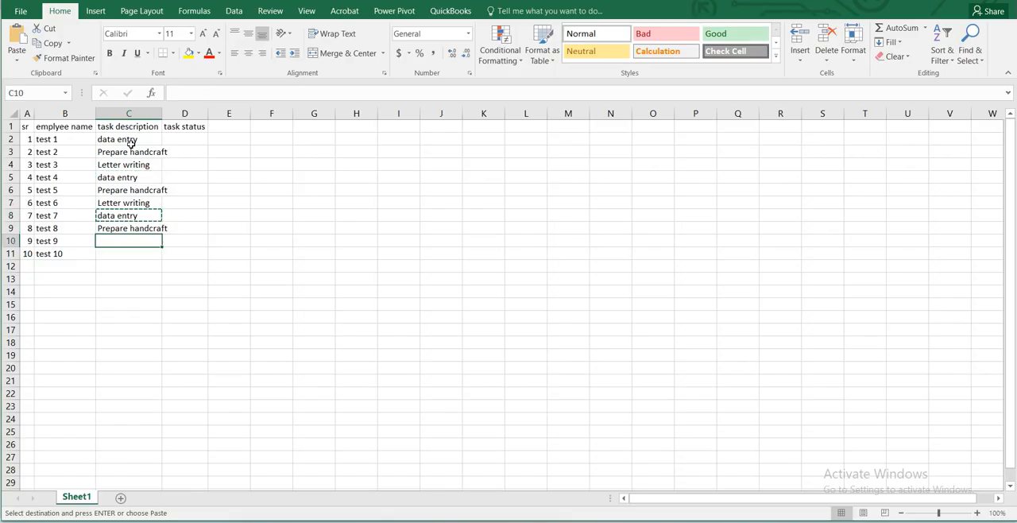
pyautogui.hotkey('ctrl', 'v')
pyautogui.press('Down')
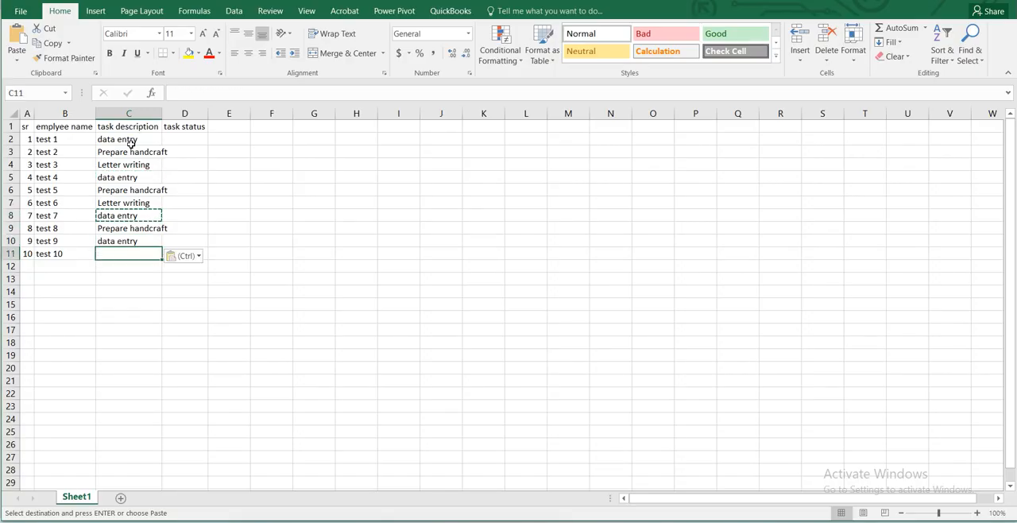
pyautogui.press('Return')
pyautogui.press('Up')
pyautogui.press('Right')
pyautogui.press('Up')
pyautogui.press('Up')
pyautogui.press('Up')
pyautogui.press('Up')
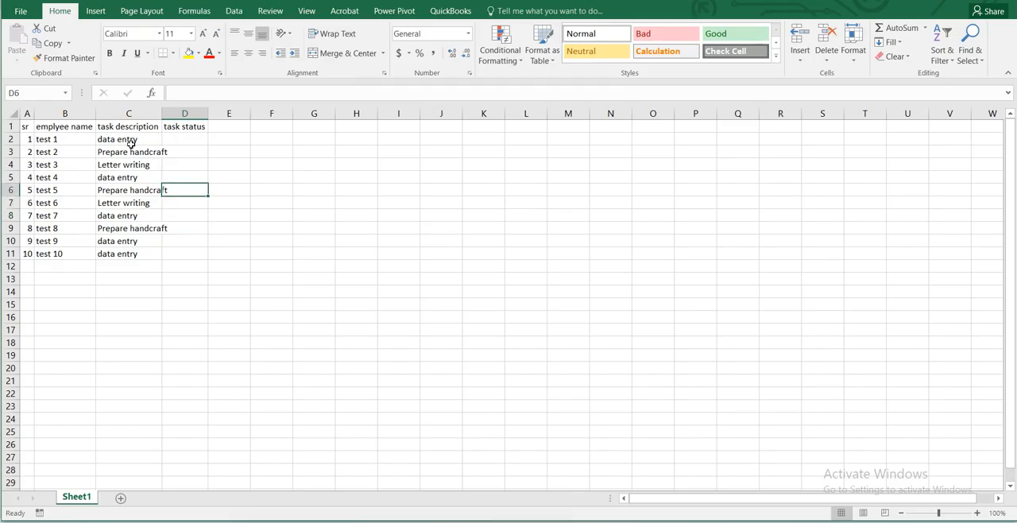
pyautogui.press('Up')
pyautogui.press('Up')
pyautogui.press('Left')
pyautogui.press('Up')
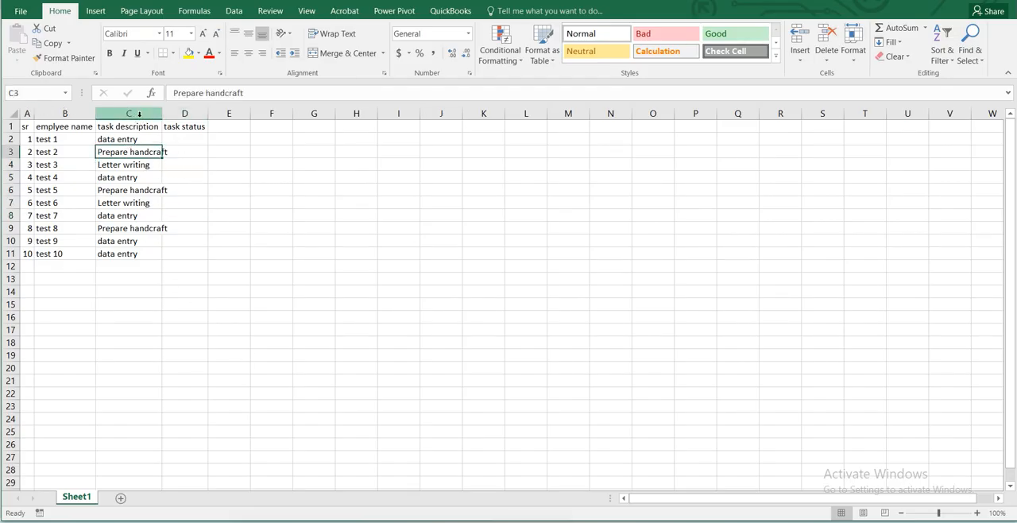
# AutoFit the width of column C to its task descriptions.
pyautogui.click(139, 114)
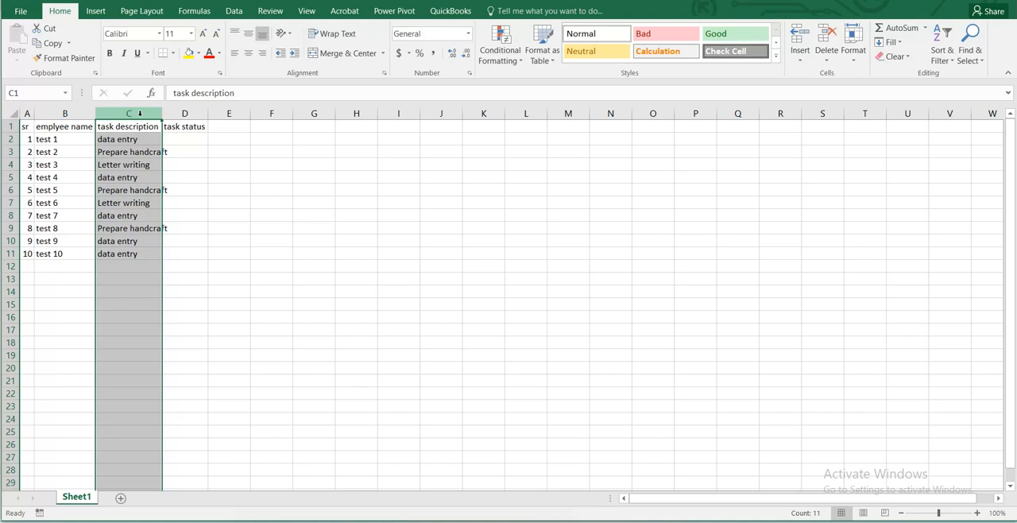
pyautogui.hotkey('alt', 'h')
pyautogui.press('o')
pyautogui.press('i')
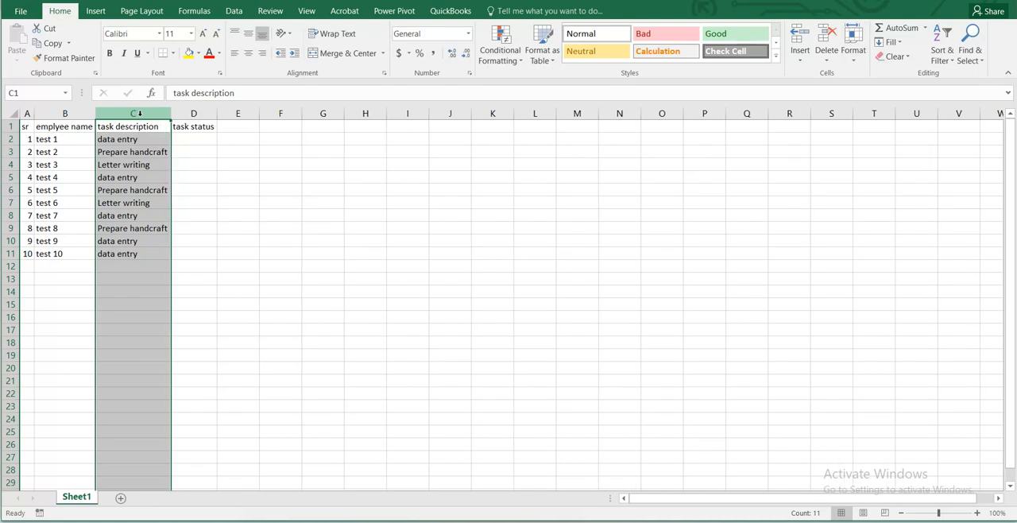
pyautogui.press('Left')
pyautogui.press('Right')
pyautogui.press('Right')
pyautogui.press('Left')
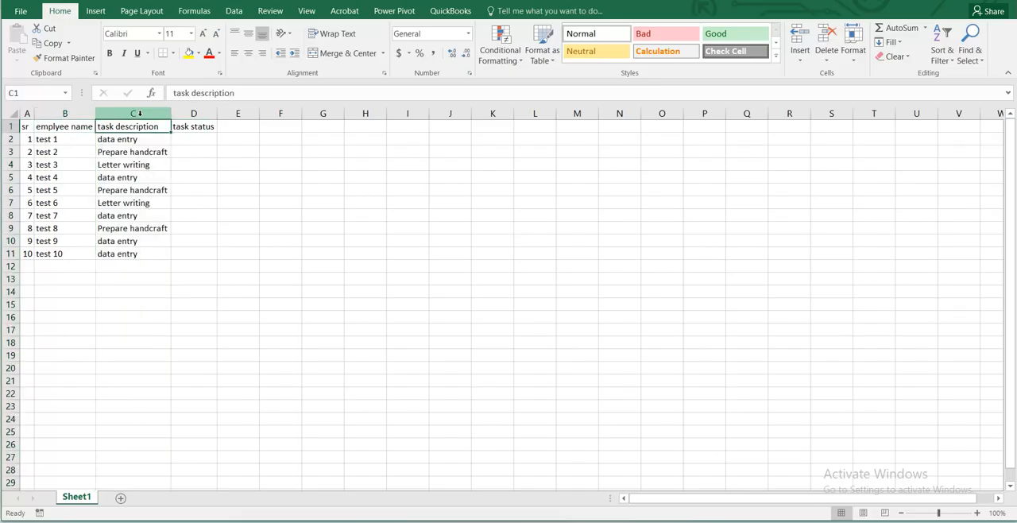
pyautogui.press('Right')
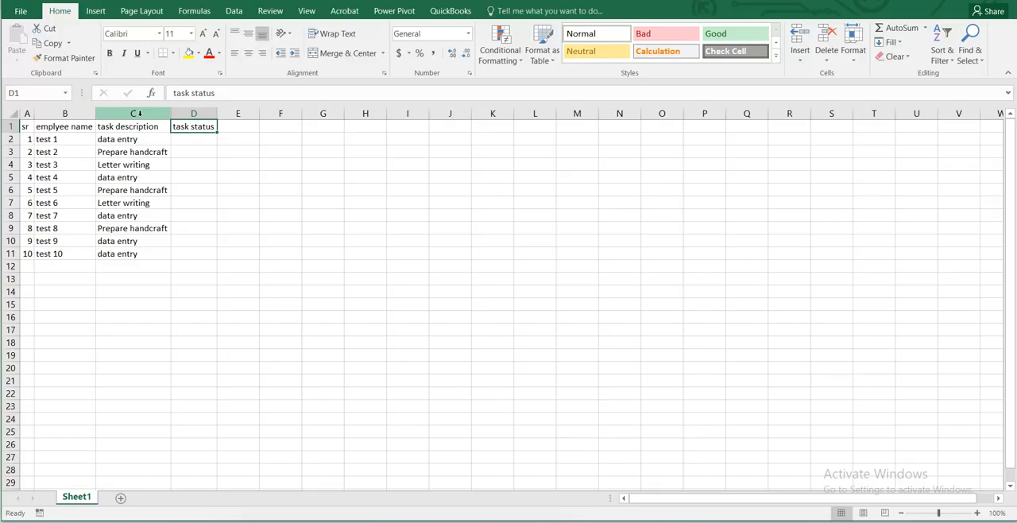
pyautogui.press('Down')
pyautogui.press('Up')
pyautogui.press('Down')
pyautogui.press('Down')
pyautogui.press('Down')
pyautogui.press('Down')
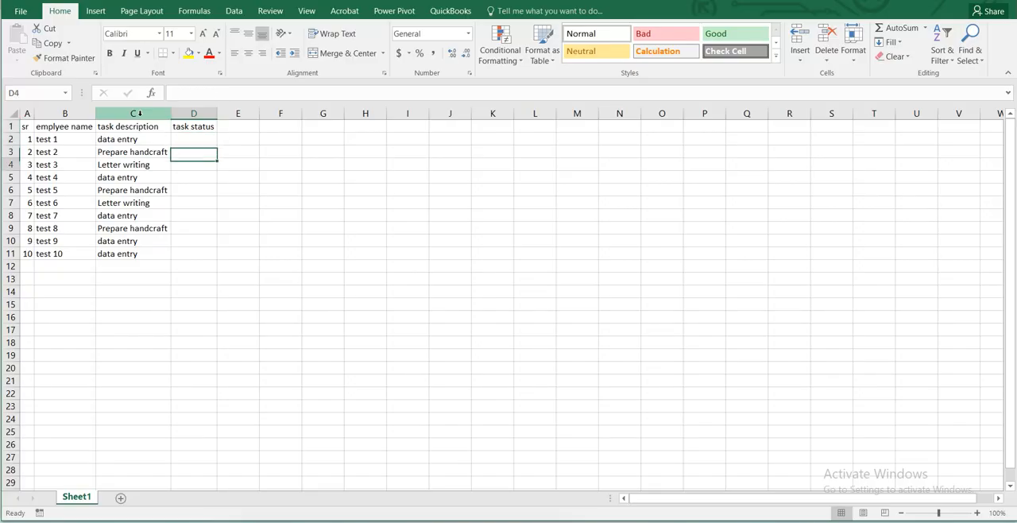
pyautogui.press('Up')
pyautogui.press('Up')
pyautogui.press('Up')
pyautogui.press('Up')
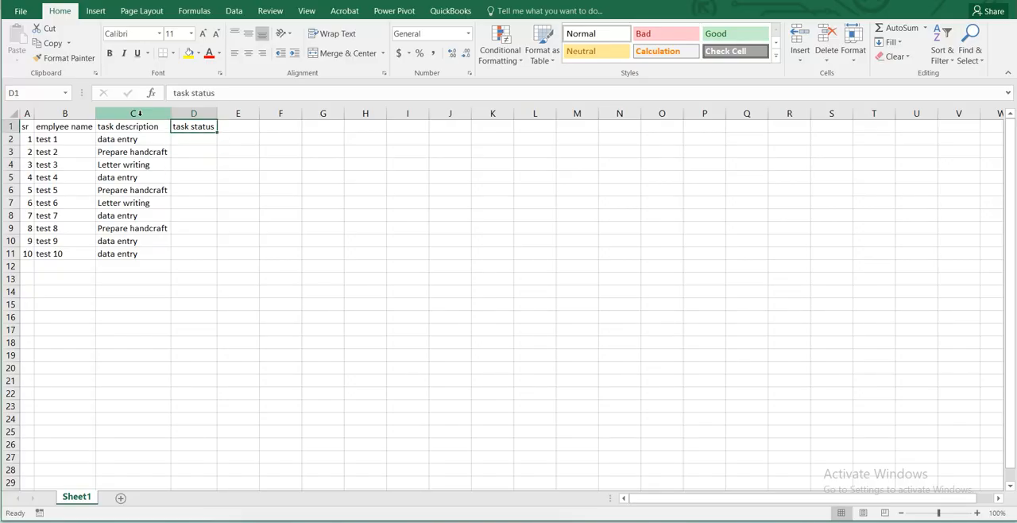
pyautogui.press('Down')
pyautogui.press('Down')
pyautogui.press('Down')
pyautogui.press('Up')
pyautogui.press('Up')
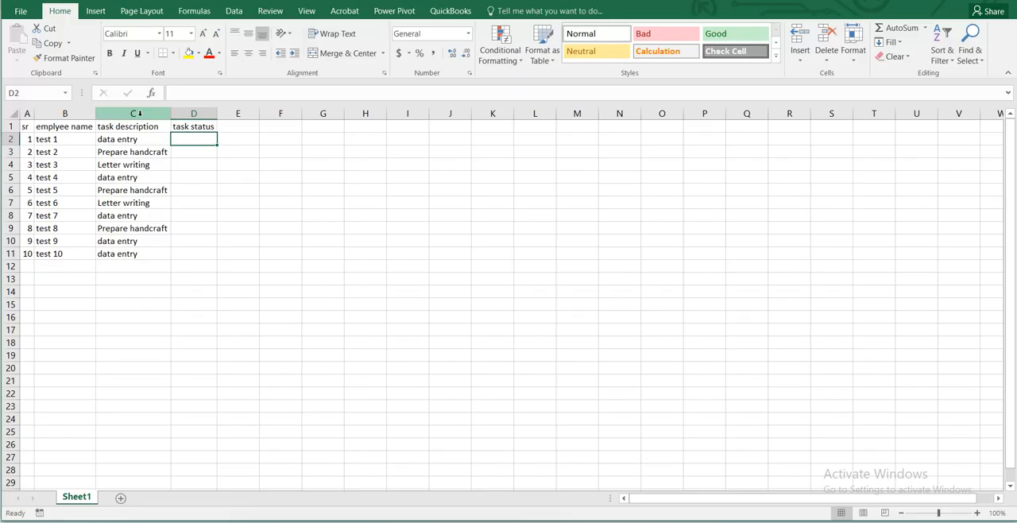
pyautogui.press('Down')
pyautogui.press('Down')
pyautogui.press('Down')
pyautogui.press('Down')
pyautogui.press('Down')
pyautogui.press('Down')
pyautogui.press('Down')
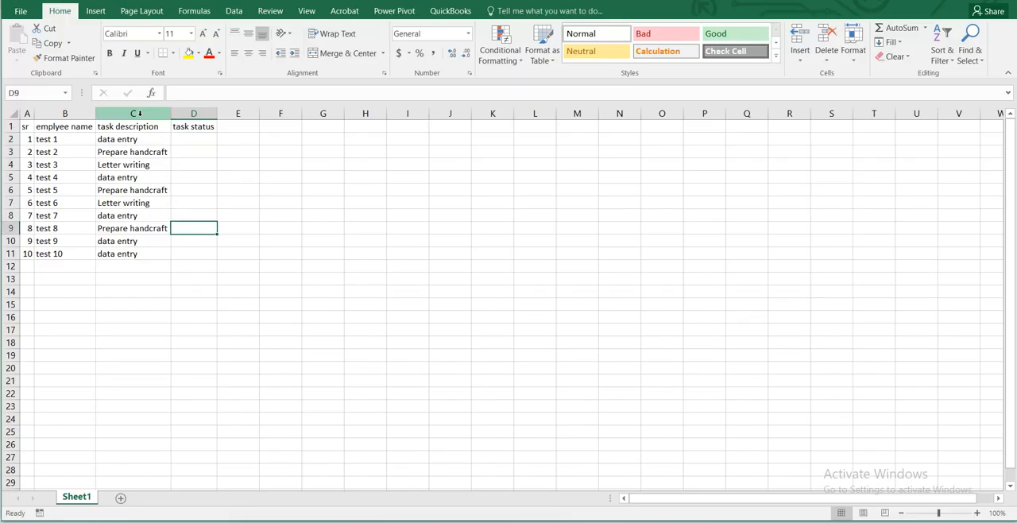
pyautogui.press('Up')
pyautogui.press('Up')
pyautogui.press('Up')
pyautogui.press('Up')
pyautogui.press('Up')
pyautogui.press('Up')
pyautogui.press('Up')
pyautogui.press('Up')
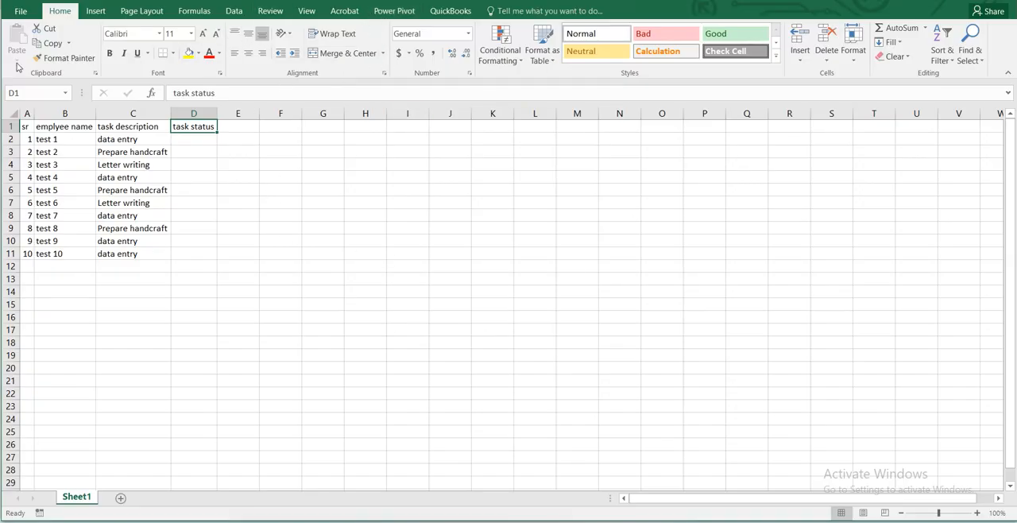
# Enable the Developer tab among the main tabs in the ribbon customization options.
pyautogui.click(19, 12)
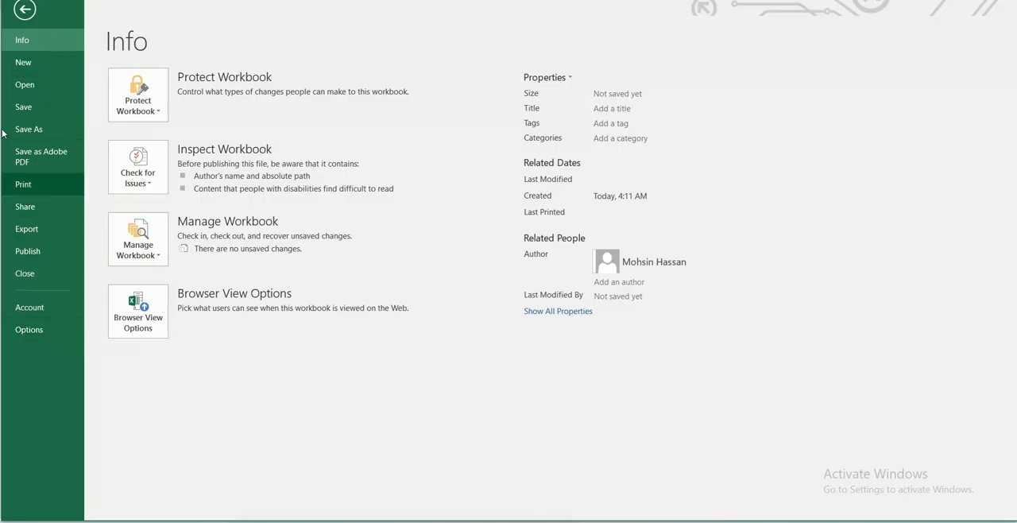
pyautogui.click(25, 331)
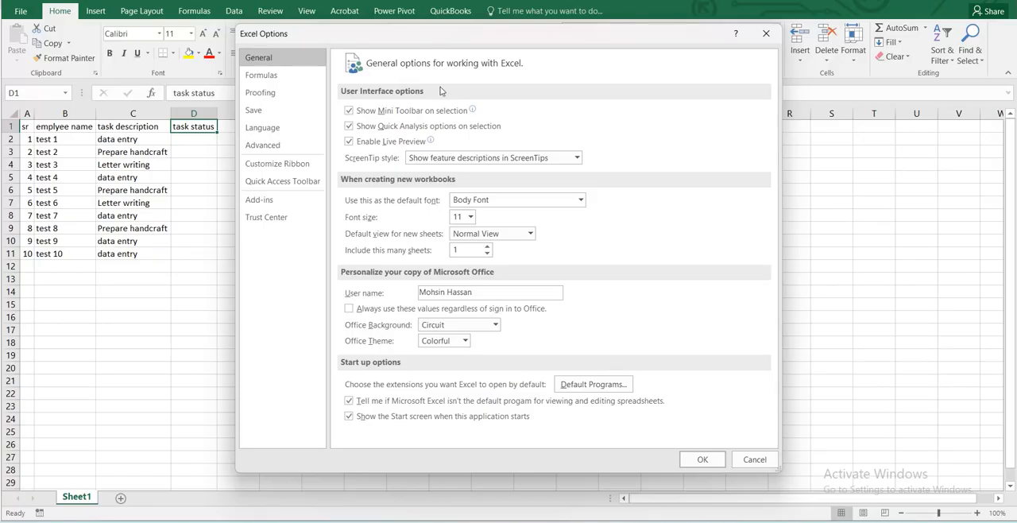
pyautogui.click(297, 164)
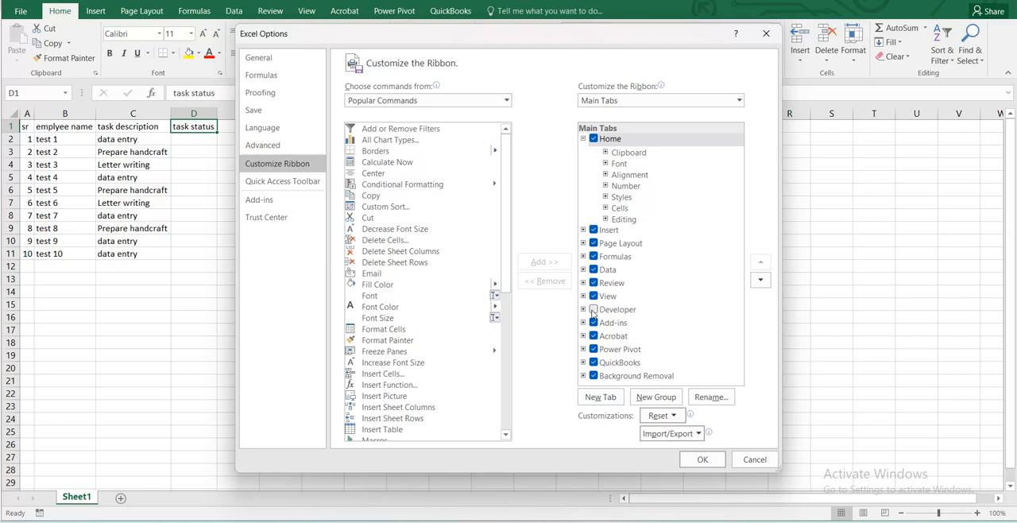
pyautogui.click(593, 311)
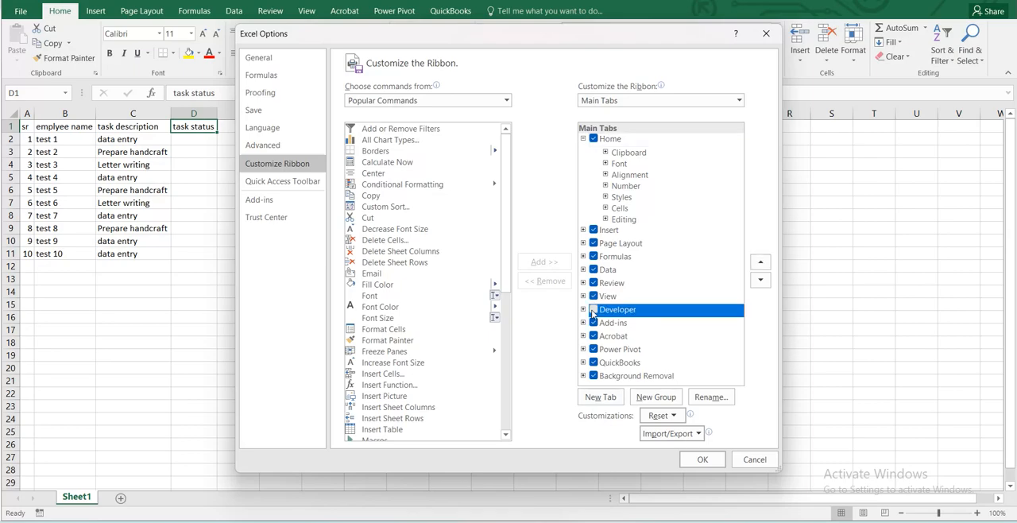
pyautogui.click(703, 459)
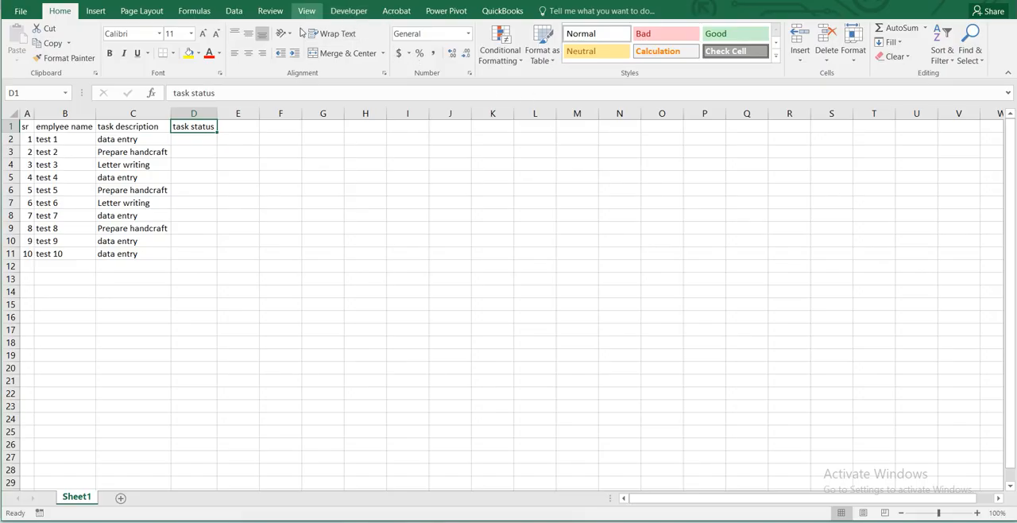
pyautogui.click(362, 13)
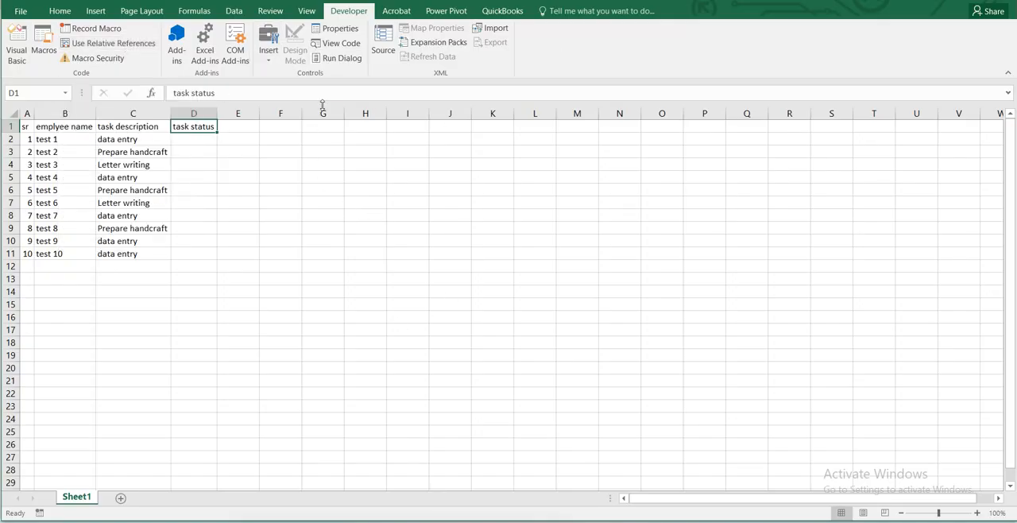
pyautogui.click(202, 144)
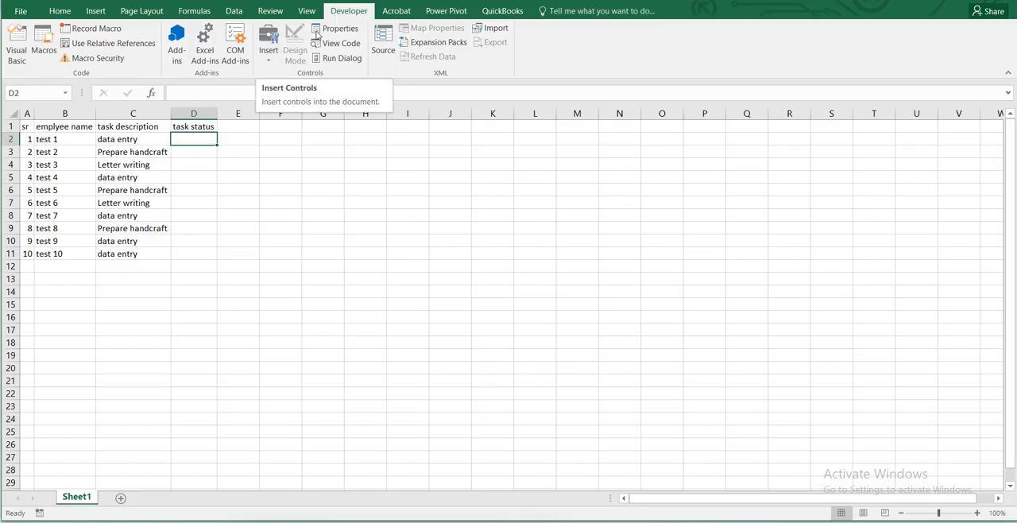
pyautogui.click(273, 62)
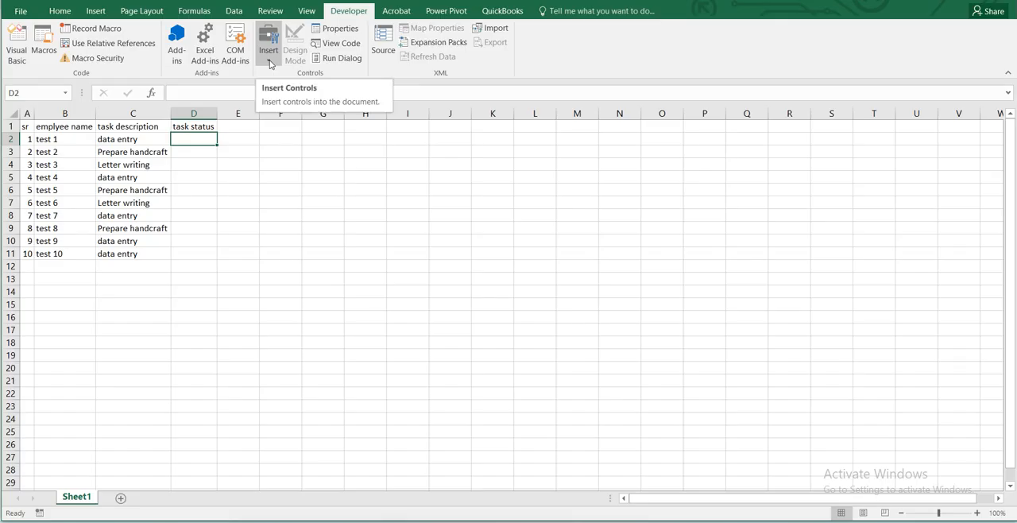
pyautogui.click(270, 64)
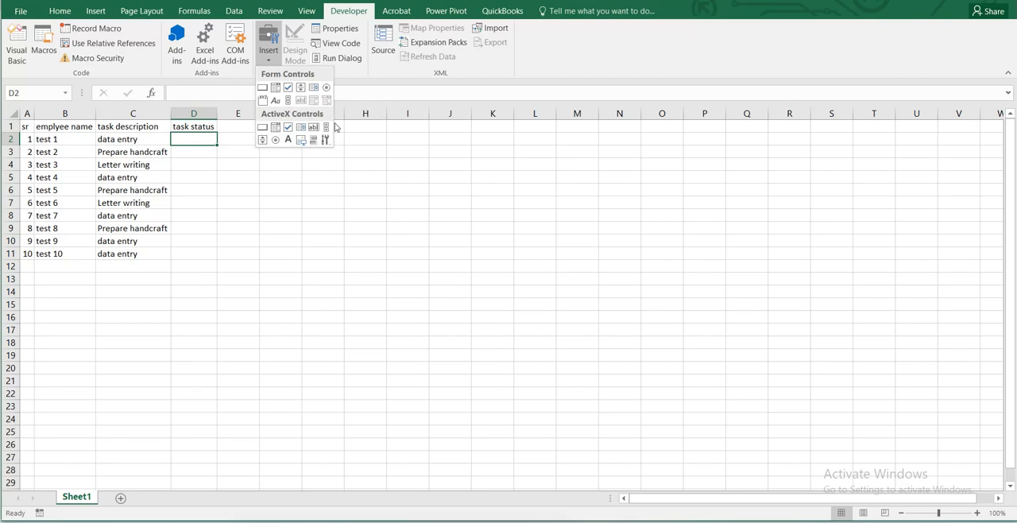
pyautogui.click(288, 87)
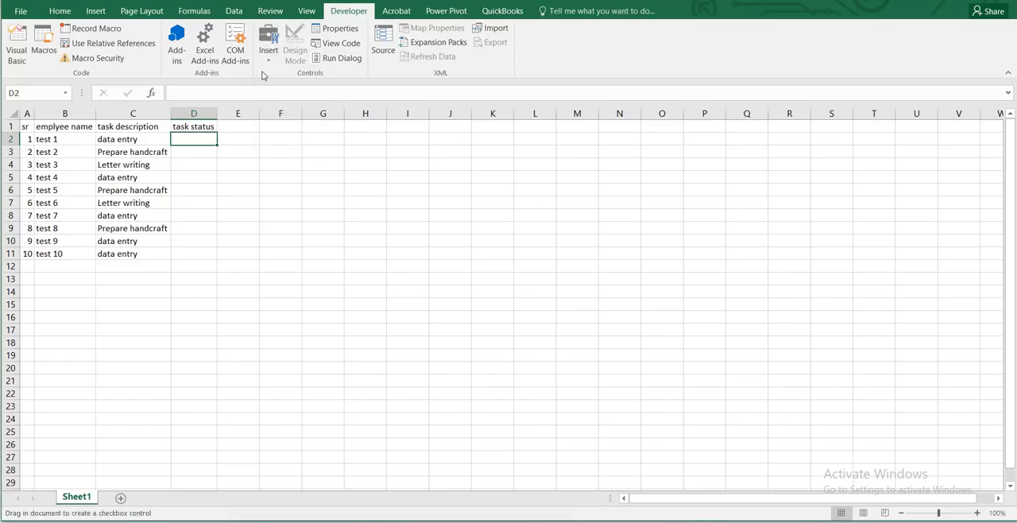
pyautogui.click(269, 61)
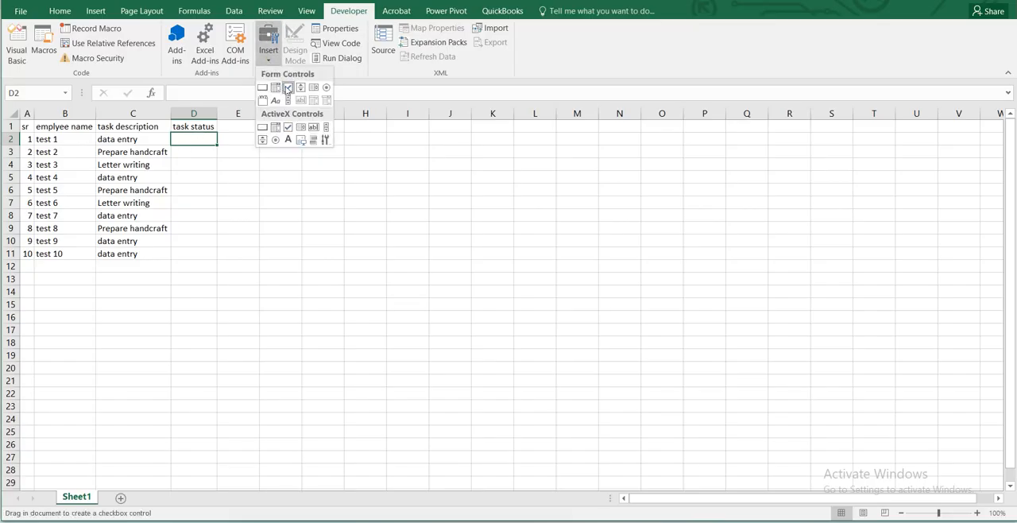
pyautogui.click(287, 87)
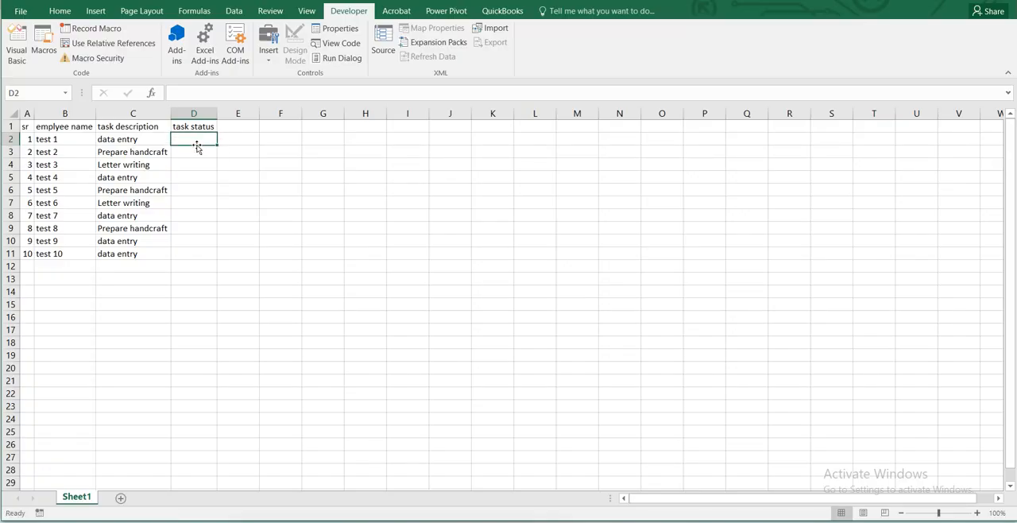
pyautogui.click(270, 56)
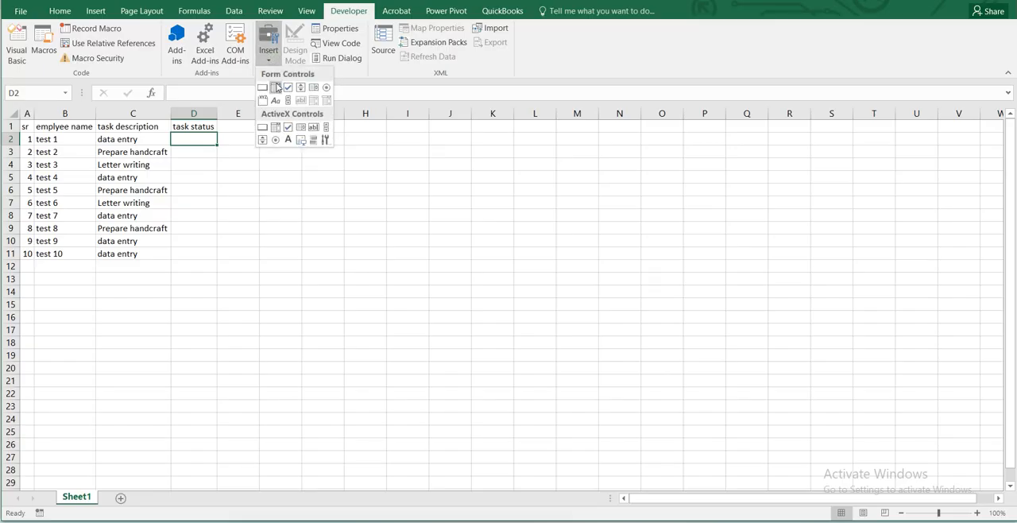
pyautogui.click(288, 87)
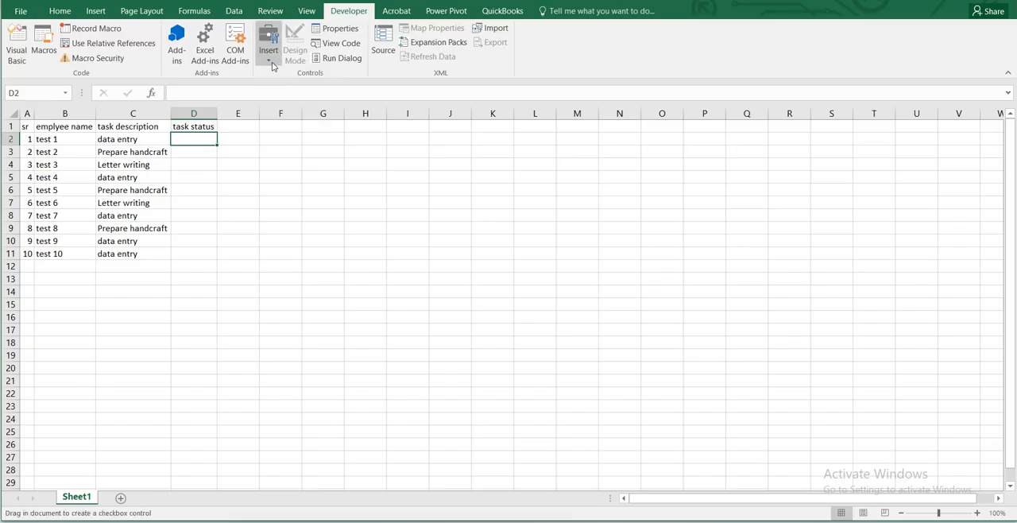
pyautogui.click(271, 56)
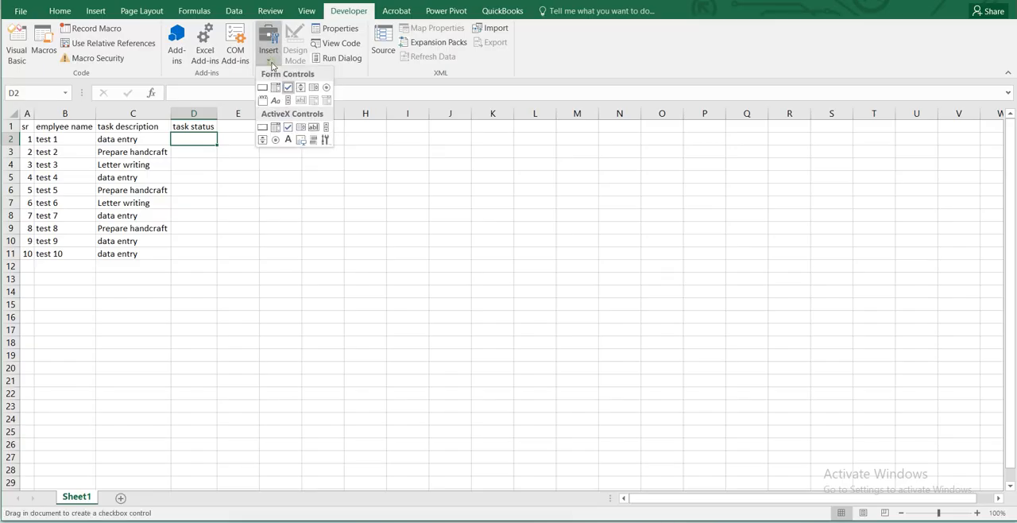
pyautogui.click(264, 127)
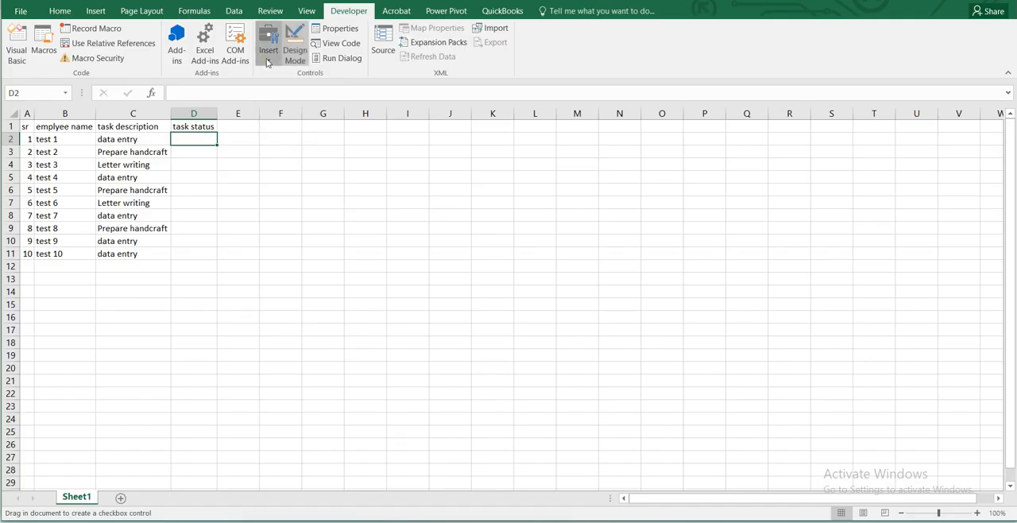
pyautogui.click(269, 56)
pyautogui.click(287, 128)
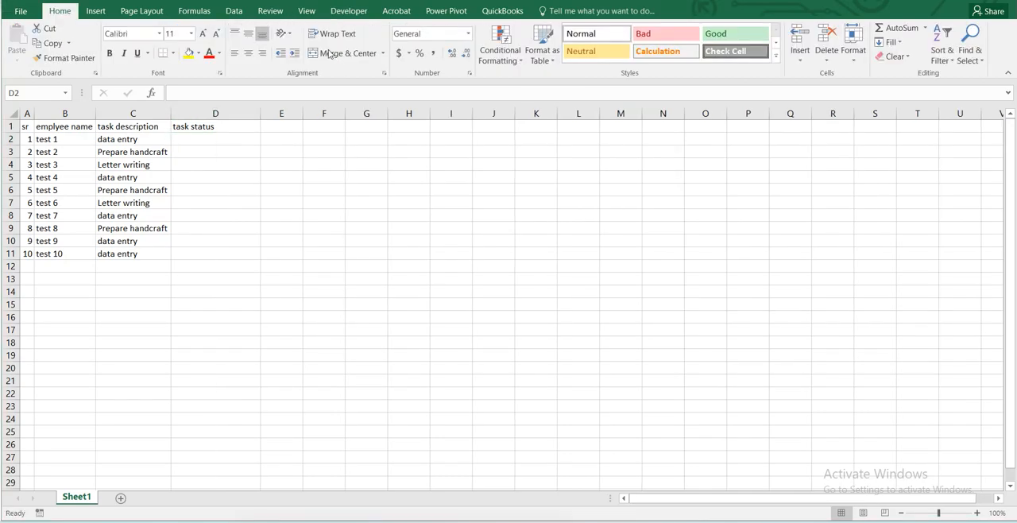
# Insert a Check Box form control under the task status header and align it with row 2.
pyautogui.click(349, 10)
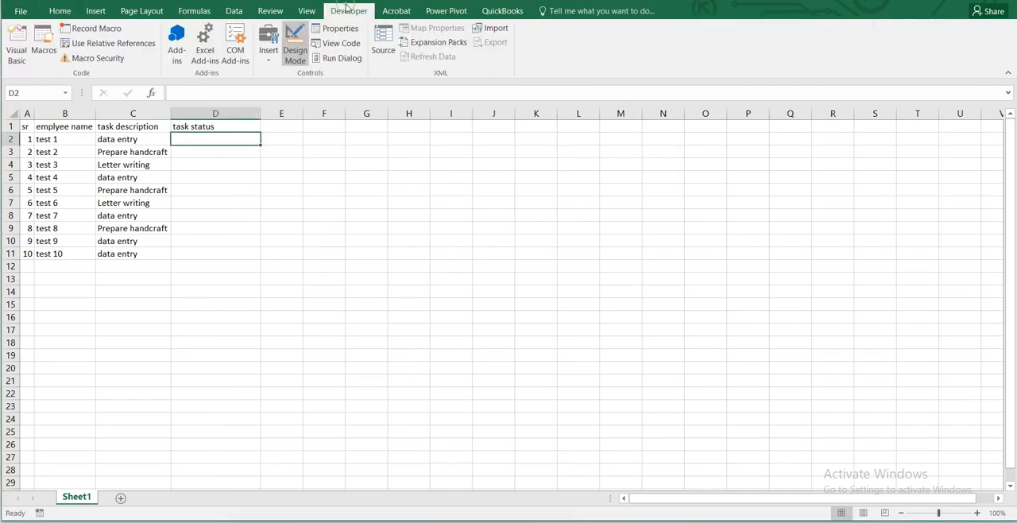
pyautogui.click(270, 58)
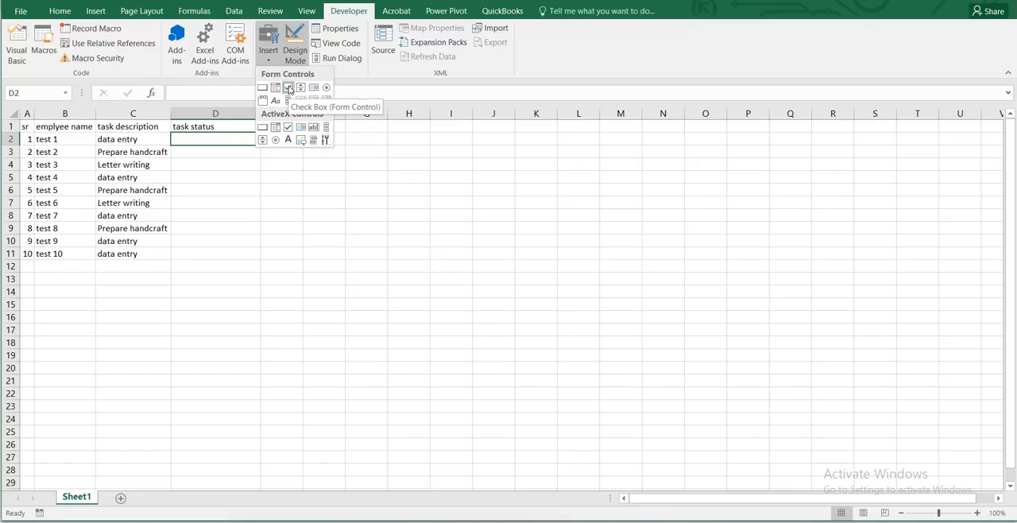
pyautogui.click(289, 88)
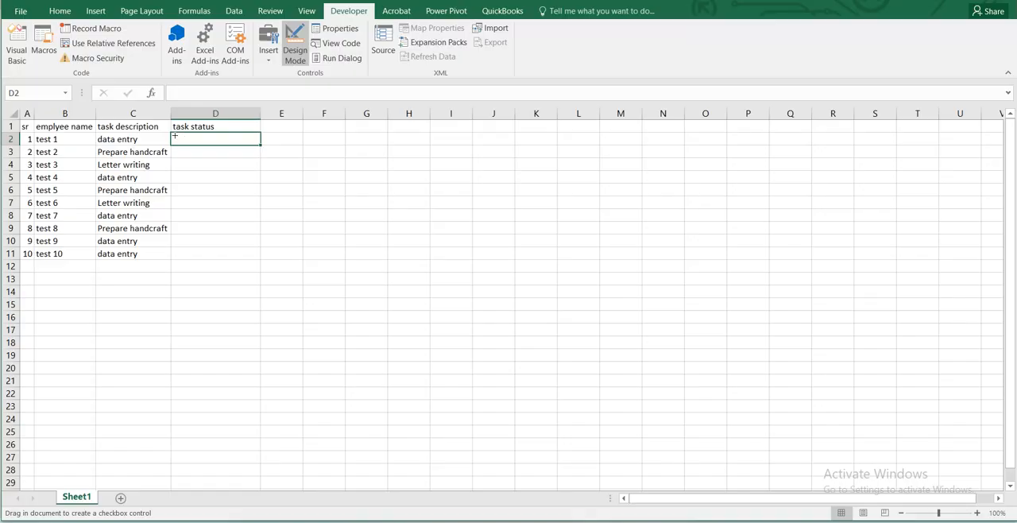
pyautogui.click(175, 136)
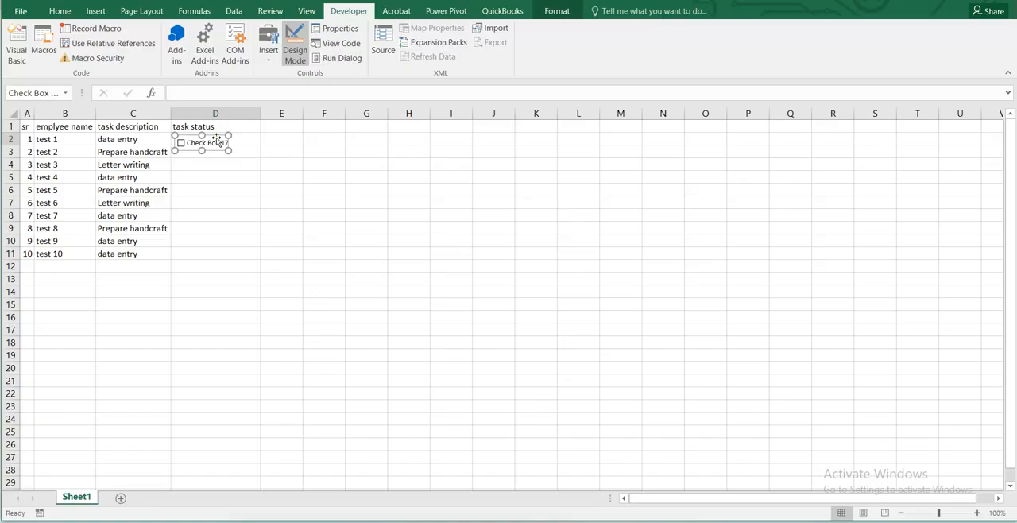
pyautogui.moveTo(216, 140); pyautogui.dragTo(217, 138)
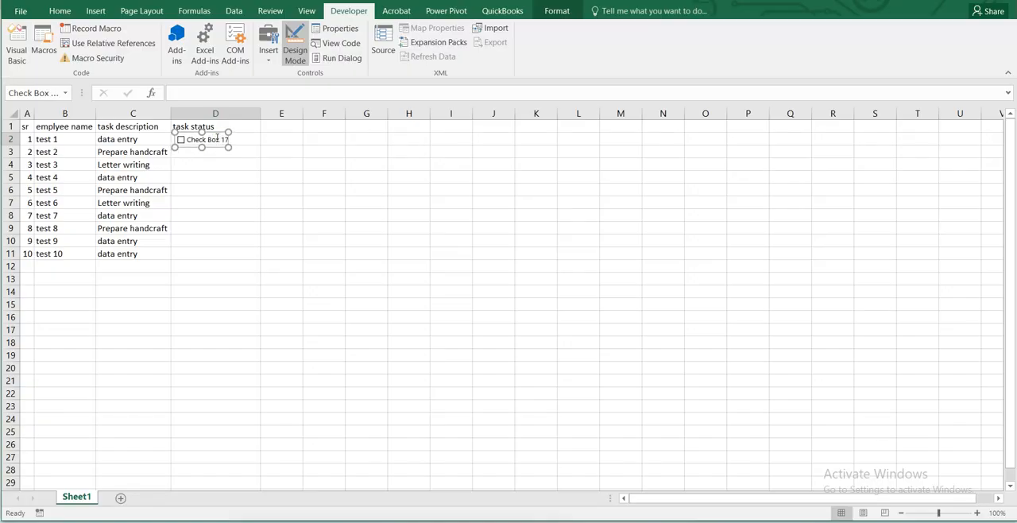
# Nudge the check box slightly to the right within cell D2.
pyautogui.press('Left')
pyautogui.press('Left')
pyautogui.press('Right')
pyautogui.press('Right')
pyautogui.press('Left')
pyautogui.press('Left')
pyautogui.press('Right')
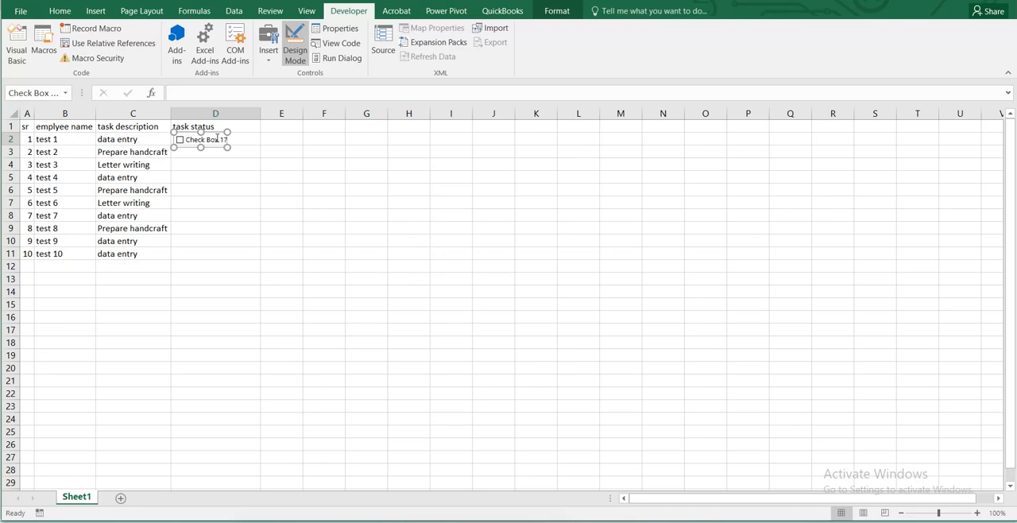
pyautogui.press('Right')
pyautogui.press('Right')
pyautogui.press('Right')
pyautogui.press('Right')
pyautogui.press('Right')
pyautogui.press('Right')
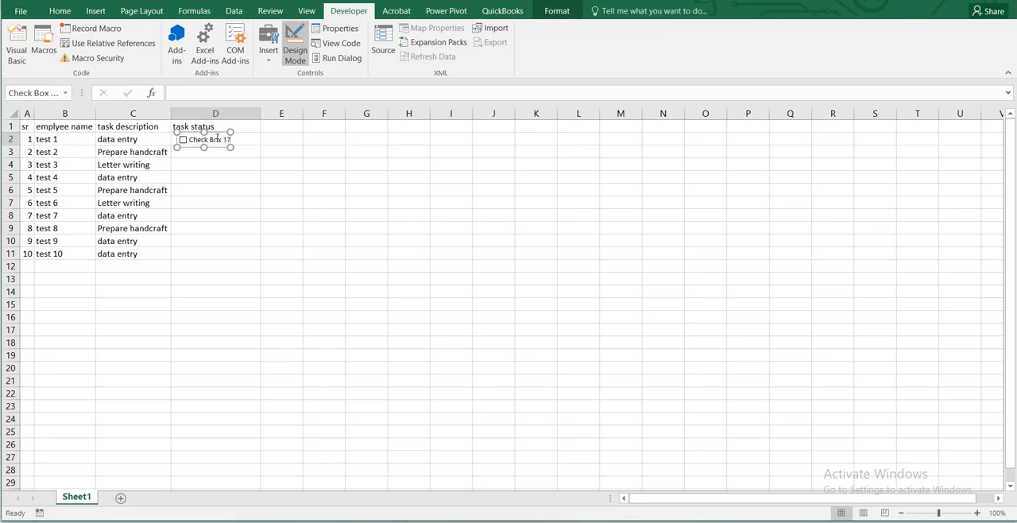
pyautogui.press('Left')
pyautogui.press('Right')
pyautogui.press('Left')
pyautogui.press('Right')
pyautogui.press('Right')
pyautogui.press('Right')
pyautogui.press('Right')
pyautogui.press('Down')
pyautogui.press('Up')
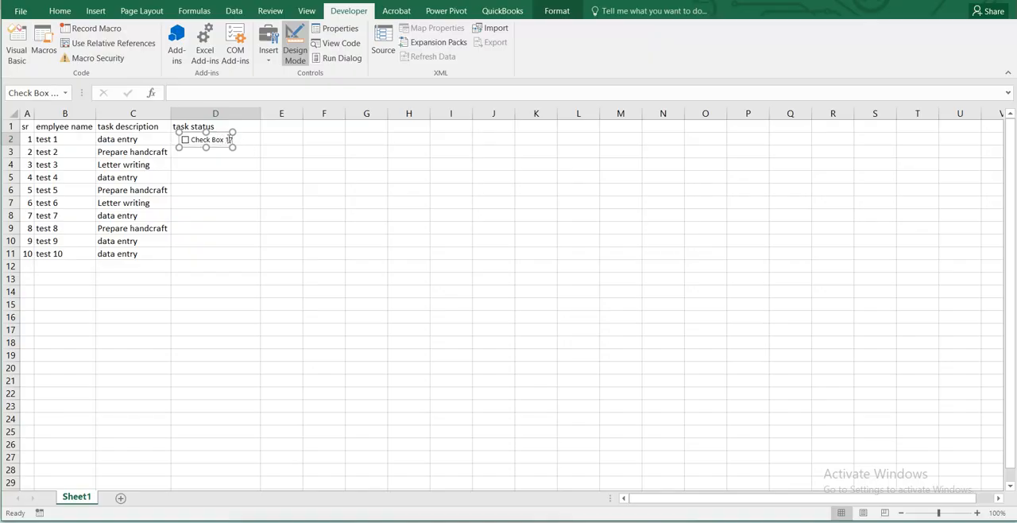
# Delete the check box's label text and shrink its frame to fit around the box in D2.
pyautogui.click(231, 140)
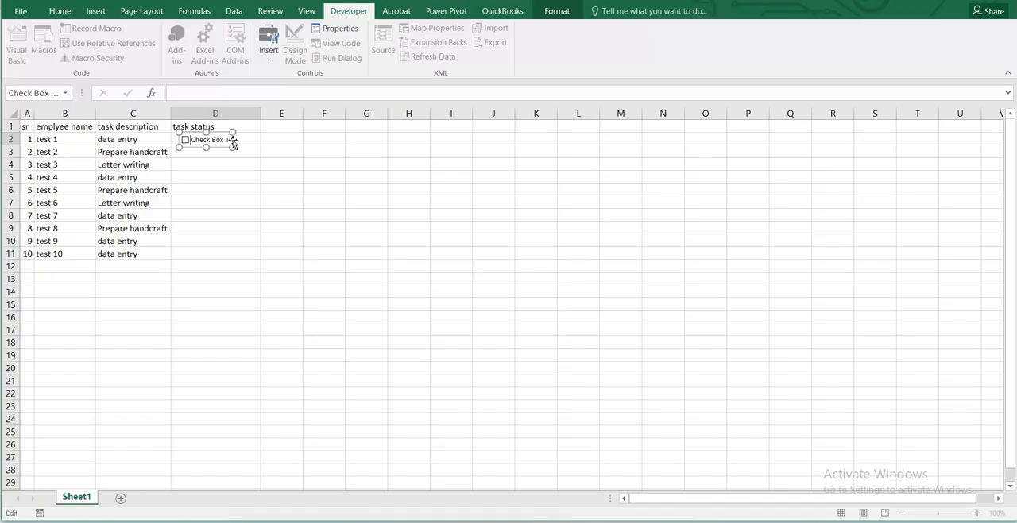
pyautogui.hotkey('shift', 'Right')
pyautogui.hotkey('shift', 'Right')
pyautogui.hotkey('shift', 'Right')
pyautogui.press('Delete')
pyautogui.moveTo(233, 148); pyautogui.dragTo(203, 140)
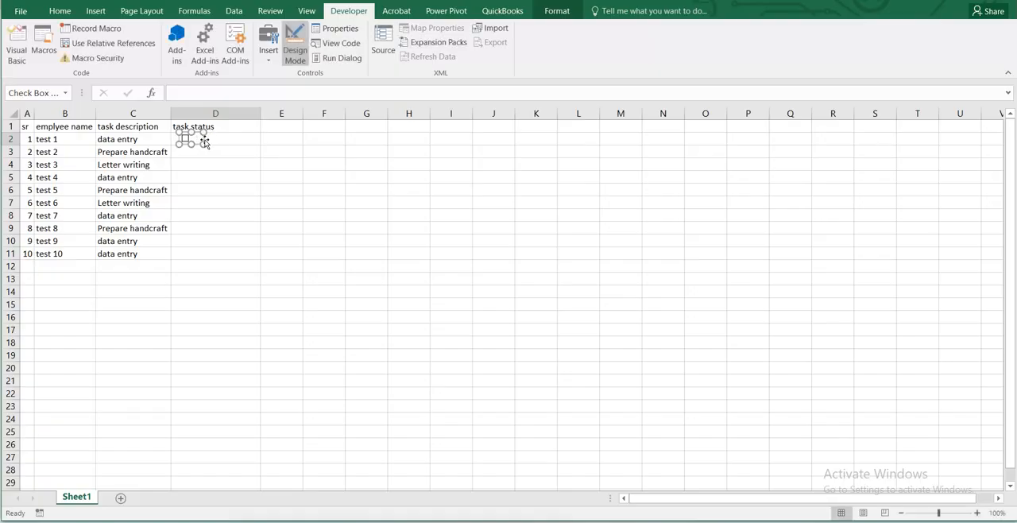
pyautogui.press('Delete')
pyautogui.click(205, 137)
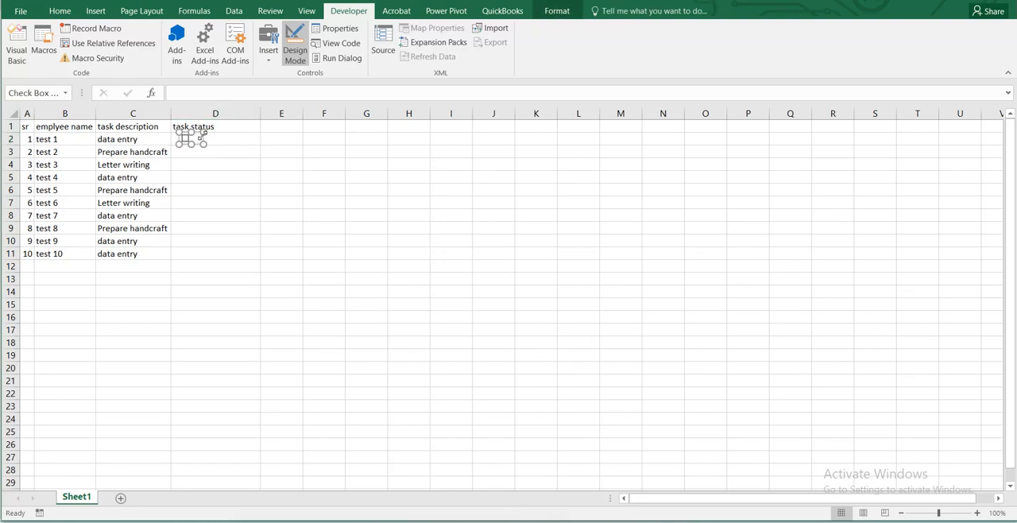
# Fine-tune the position of the unlabelled check box so it sits inside cell D2, and deselect it.
pyautogui.press('Right')
pyautogui.press('Right')
pyautogui.press('Right')
pyautogui.press('Right')
pyautogui.press('Right')
pyautogui.press('Right')
pyautogui.press('Right')
pyautogui.press('Right')
pyautogui.press('Right')
pyautogui.press('Right')
pyautogui.press('Right')
pyautogui.press('Right')
pyautogui.press('Right')
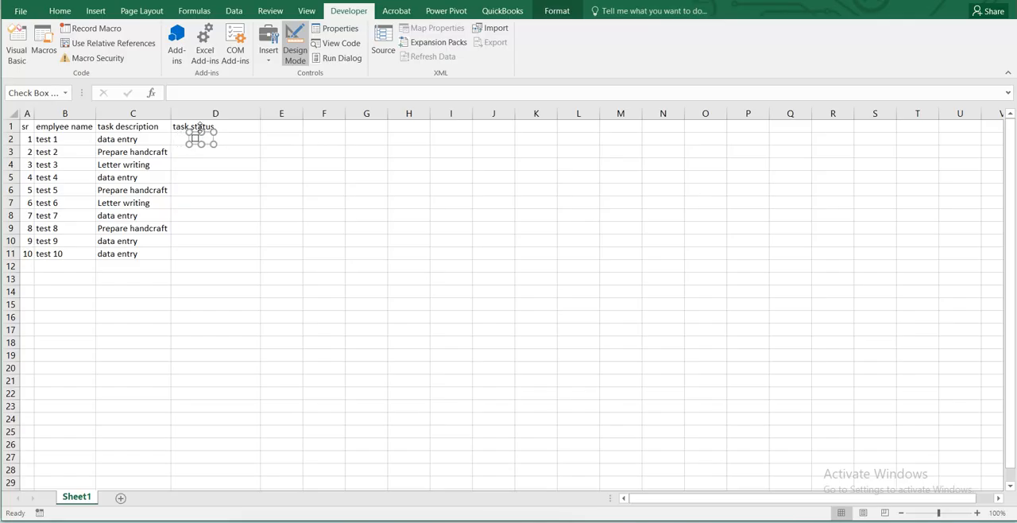
pyautogui.press('Left')
pyautogui.press('Left')
pyautogui.press('Left')
pyautogui.press('Left')
pyautogui.press('Left')
pyautogui.press('Left')
pyautogui.press('Left')
pyautogui.press('Left')
pyautogui.press('Left')
pyautogui.press('Left')
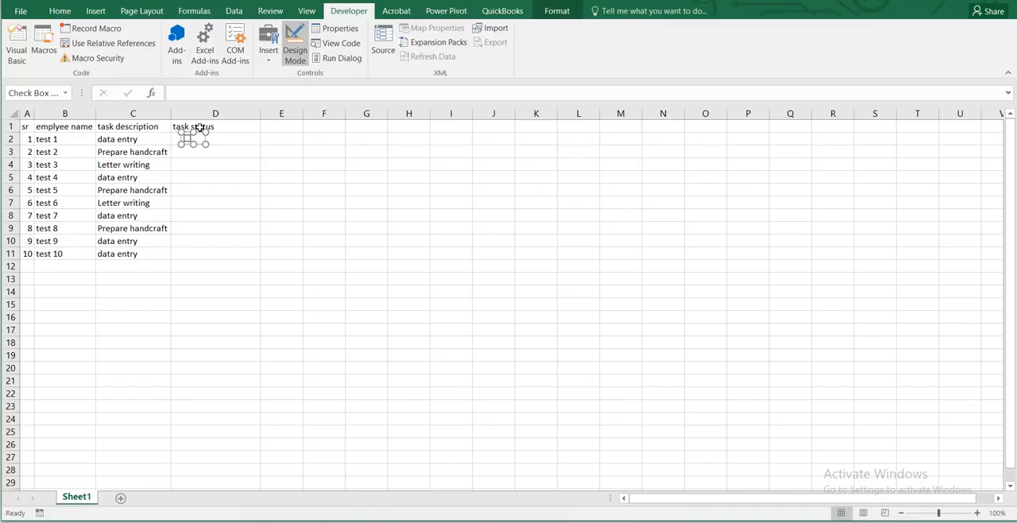
pyautogui.press('Down')
pyautogui.press('Up')
pyautogui.press('Down')
pyautogui.press('Left')
pyautogui.press('Left')
pyautogui.press('Left')
pyautogui.press('Left')
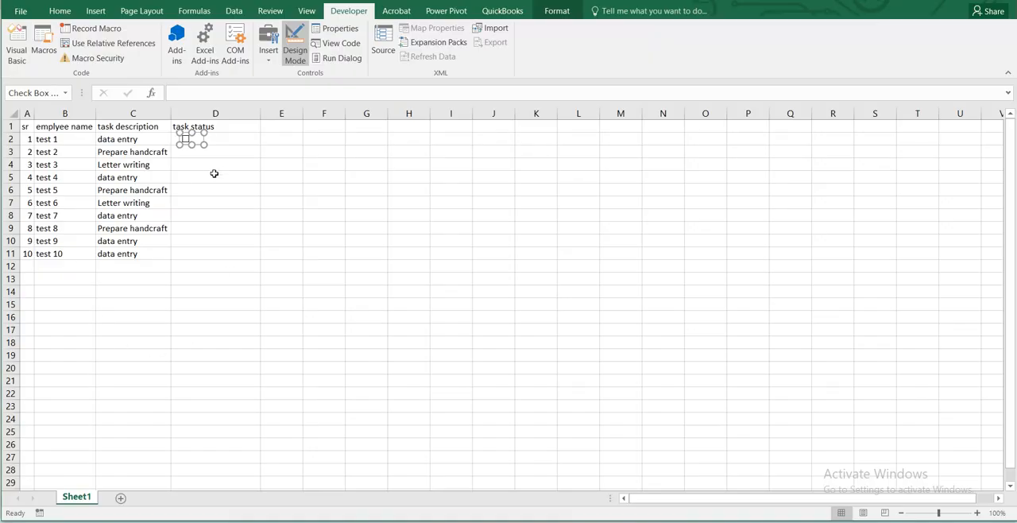
pyautogui.click(205, 157)
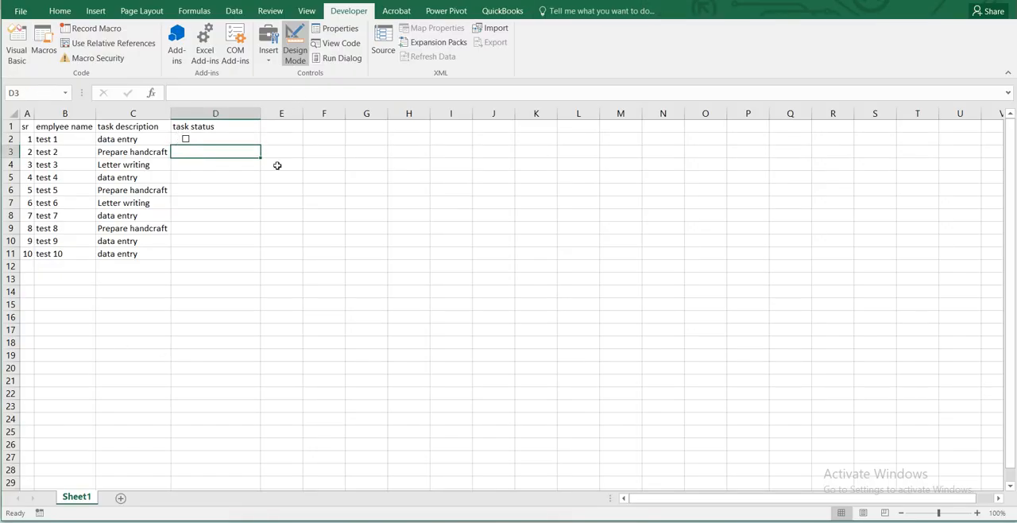
# Fill the check box from cell D2 down through D11 for all ten employees.
pyautogui.click(232, 131)
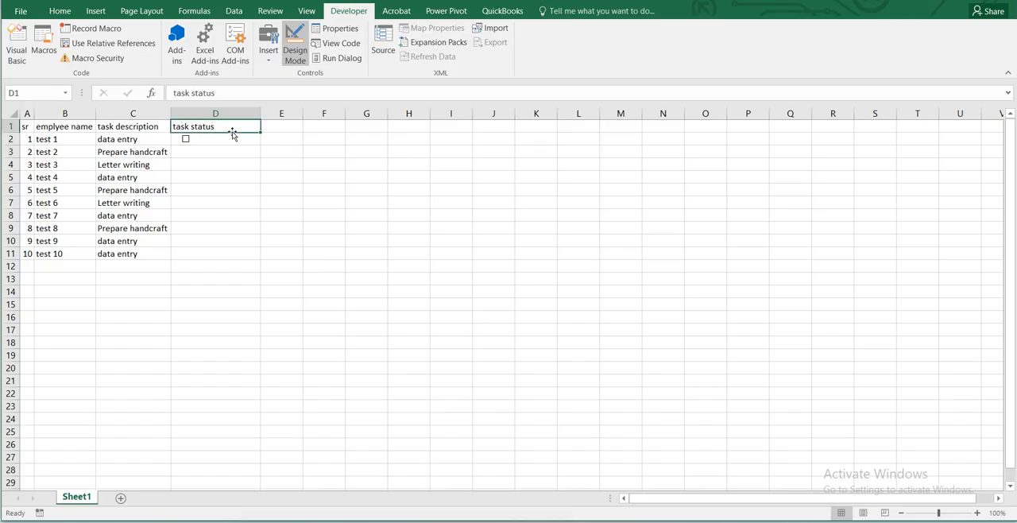
pyautogui.click(233, 135)
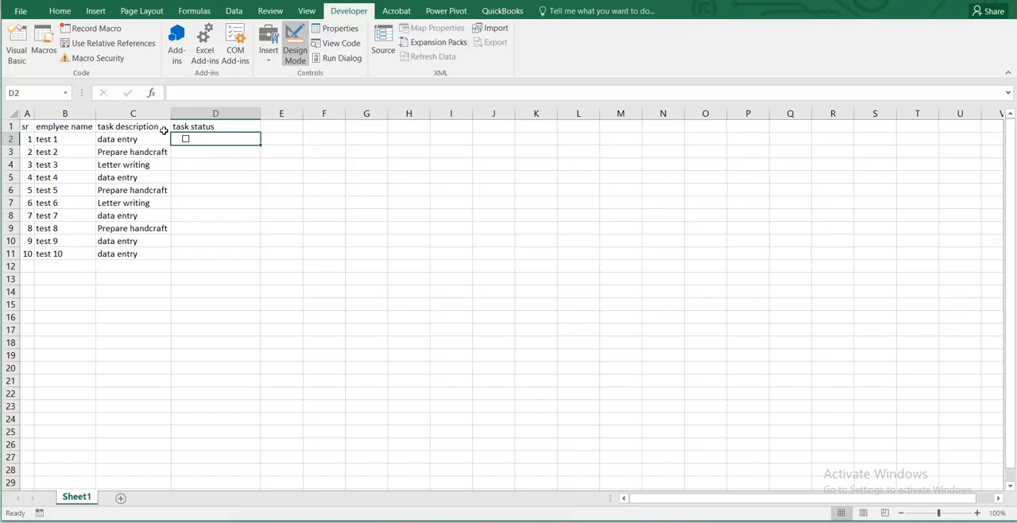
pyautogui.press('Left')
pyautogui.press('Right')
pyautogui.hotkey('shift', 'Down')
pyautogui.hotkey('shift', 'Down')
pyautogui.hotkey('shift', 'Down')
pyautogui.hotkey('shift', 'Down')
pyautogui.hotkey('shift', 'Down')
pyautogui.hotkey('shift', 'Down')
pyautogui.hotkey('shift', 'Down')
pyautogui.hotkey('shift', 'Down')
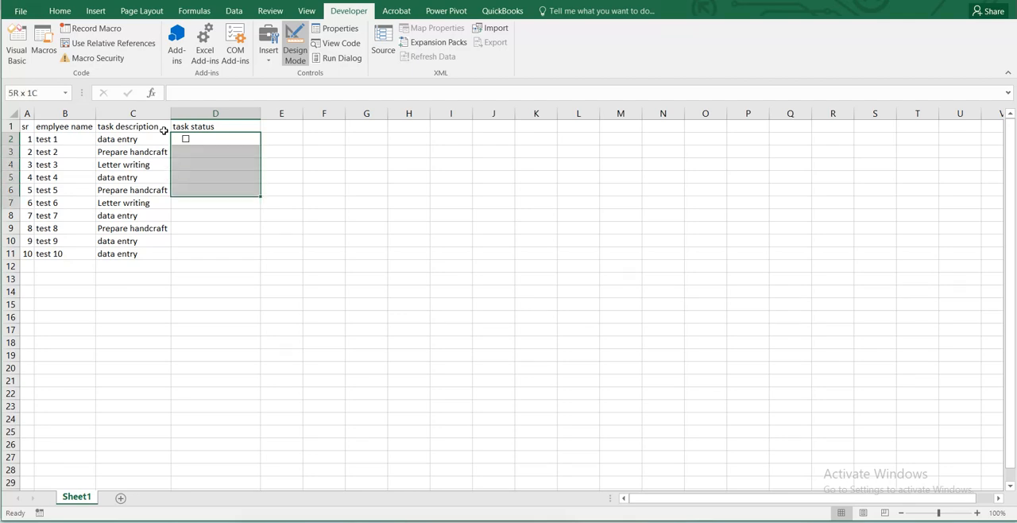
pyautogui.hotkey('shift', 'Down')
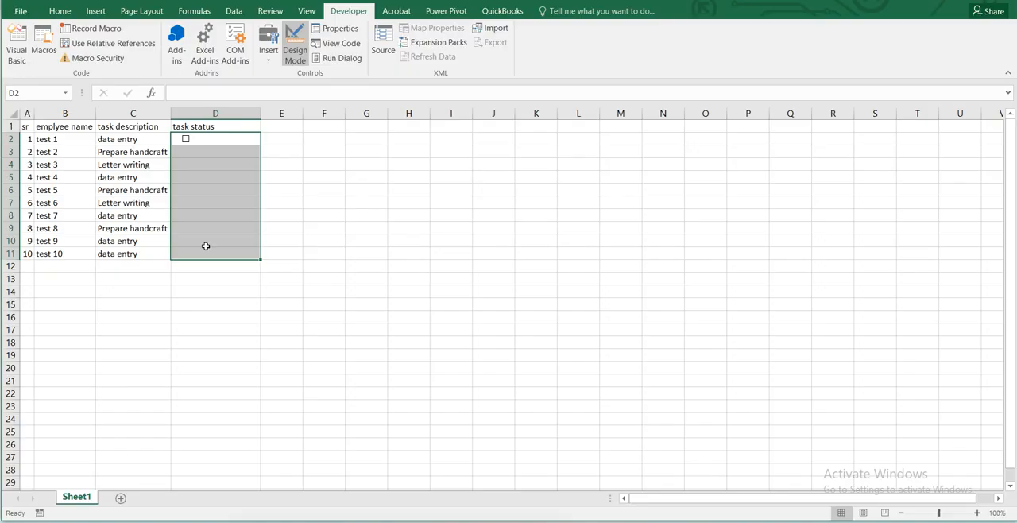
pyautogui.hotkey('ctrl', 'd')
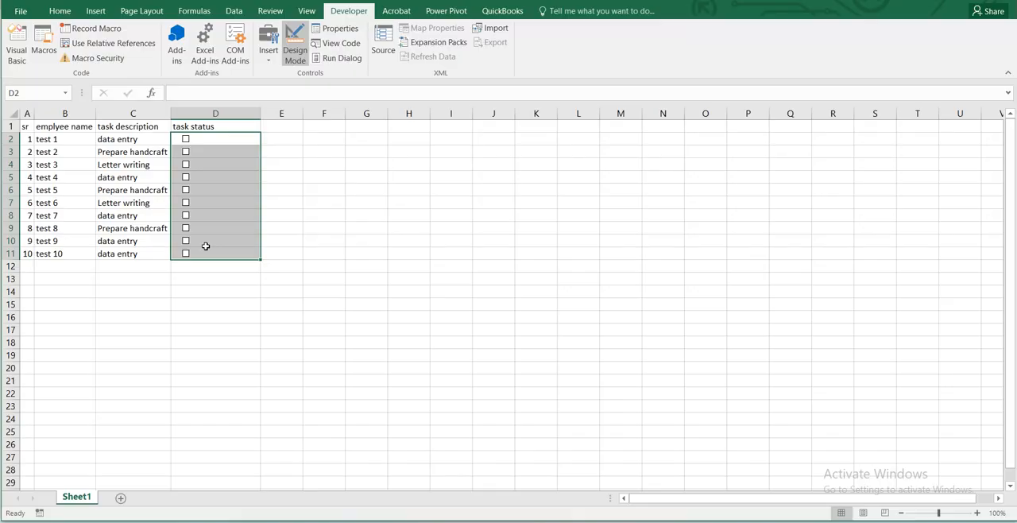
# Tick the task status check boxes for test 1, test 2 and test 4 through test 8.
pyautogui.press('Left')
pyautogui.press('Right')
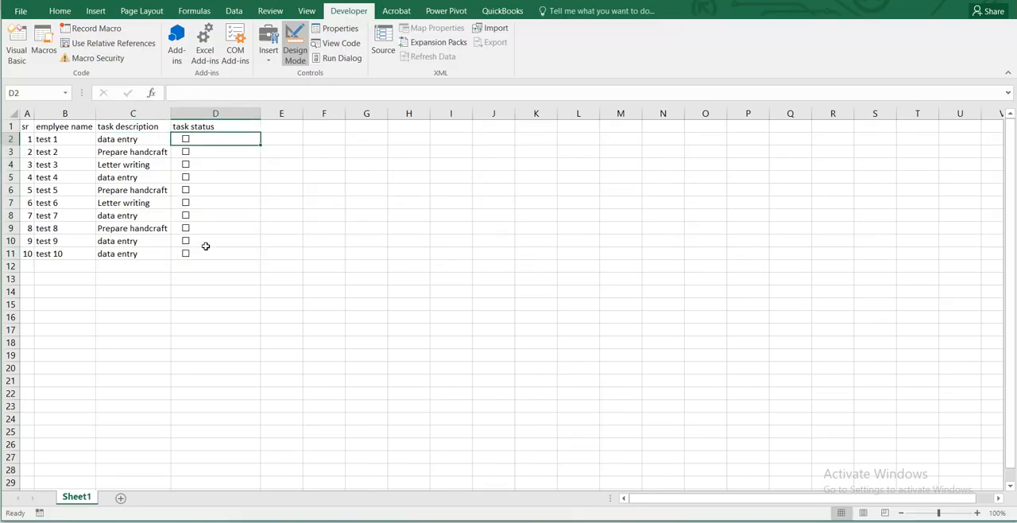
pyautogui.click(186, 139)
pyautogui.click(186, 151)
pyautogui.click(186, 178)
pyautogui.click(186, 190)
pyautogui.click(186, 203)
pyautogui.click(186, 215)
pyautogui.click(186, 228)
# Clear the task status check boxes for test 7 back up through test 4, leaving test 8 ticked.
pyautogui.click(187, 228)
pyautogui.click(186, 215)
pyautogui.click(186, 202)
pyautogui.click(186, 190)
pyautogui.click(186, 177)
# AutoFit the width of column D to the task status header.
pyautogui.click(189, 111)
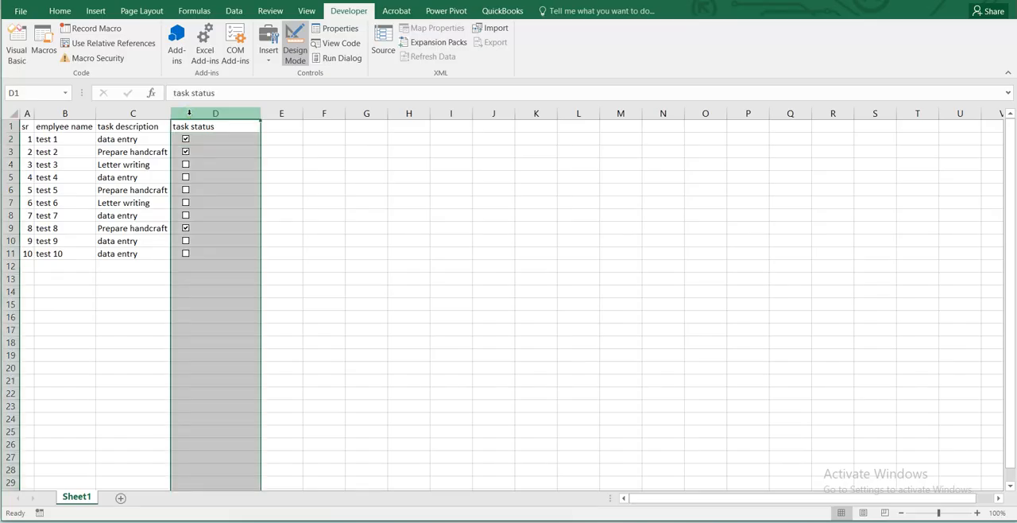
pyautogui.hotkey('alt', 'h')
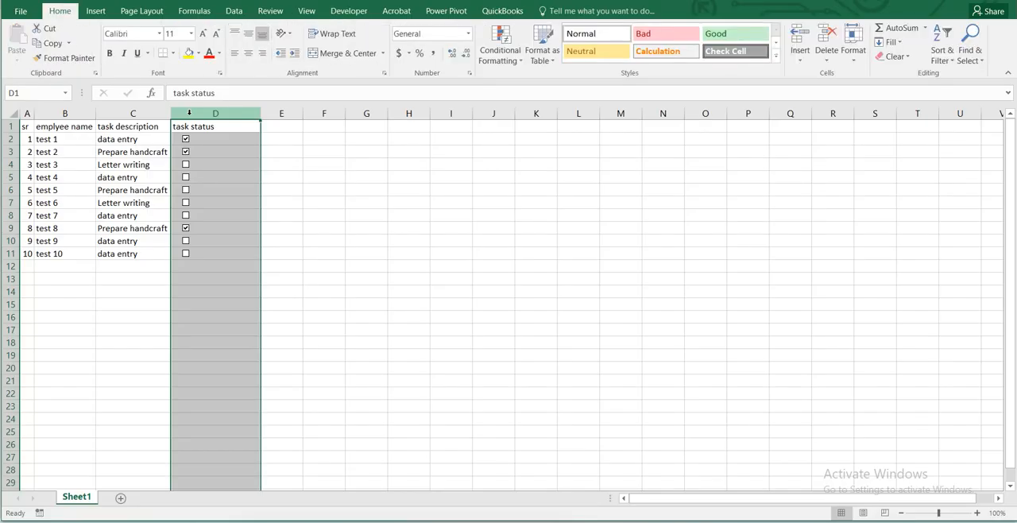
pyautogui.press('o')
pyautogui.press('i')
pyautogui.press('Left')
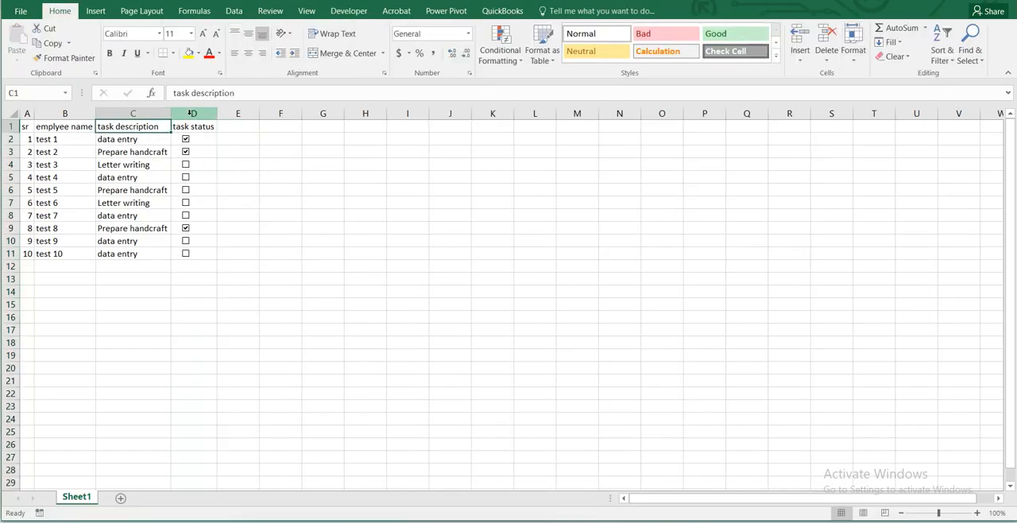
pyautogui.press('Left')
pyautogui.press('Right')
pyautogui.press('Right')
pyautogui.press('Left')
pyautogui.press('Left')
pyautogui.press('Left')
pyautogui.press('Right')
pyautogui.press('Right')
pyautogui.press('Right')
pyautogui.press('Right')
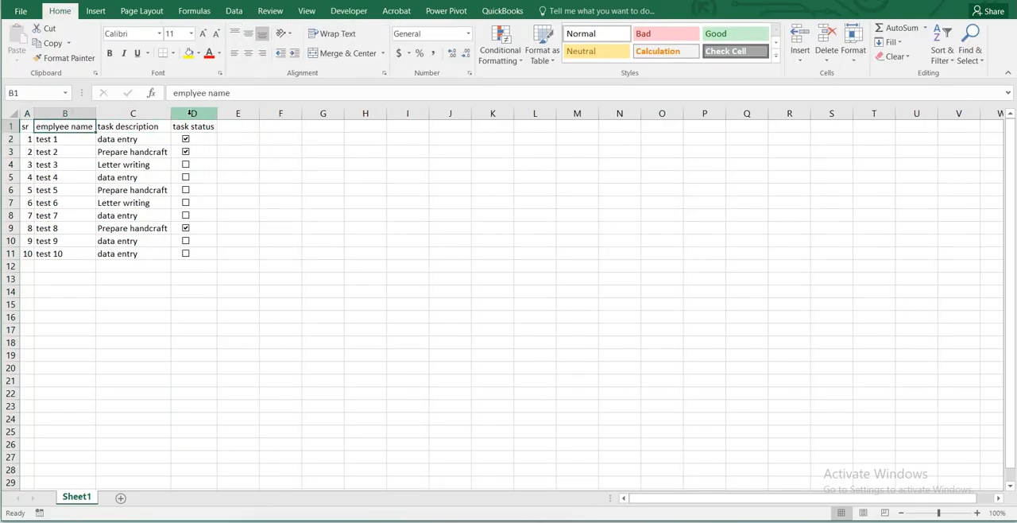
pyautogui.press('Left')
pyautogui.press('Left')
pyautogui.press('Left')
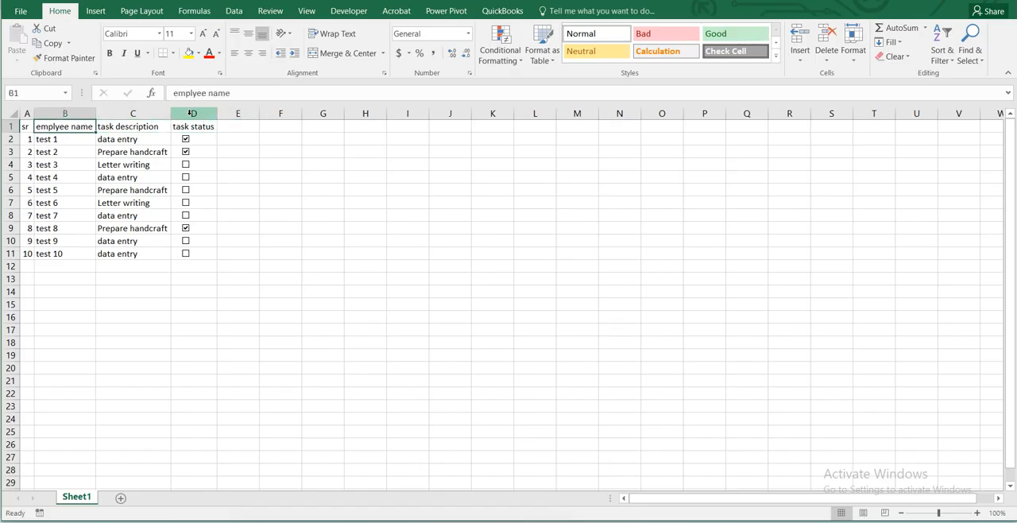